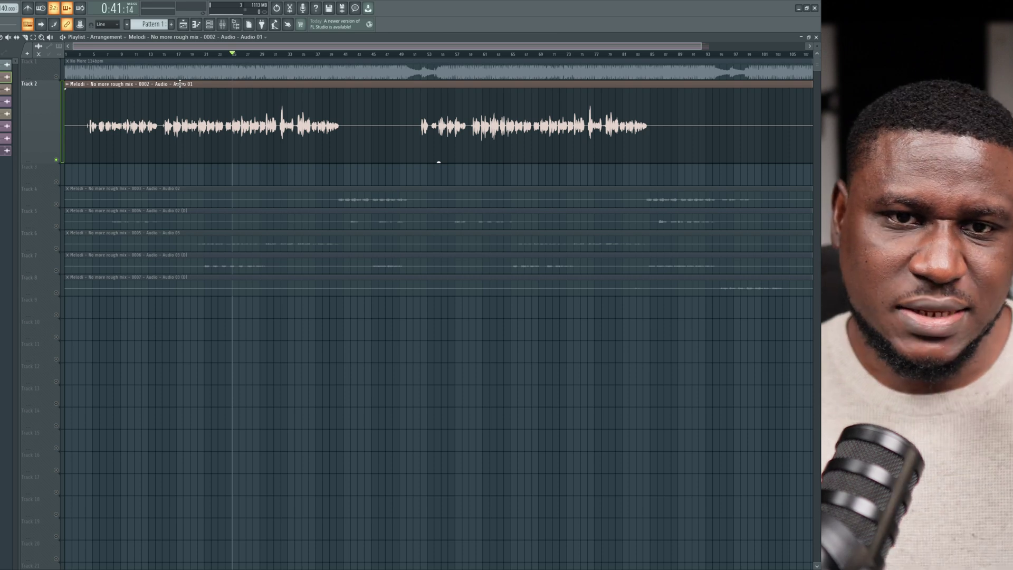
# Click and scroll through the arrangement playlist to locate the vocal
pyautogui.click(281, 111)
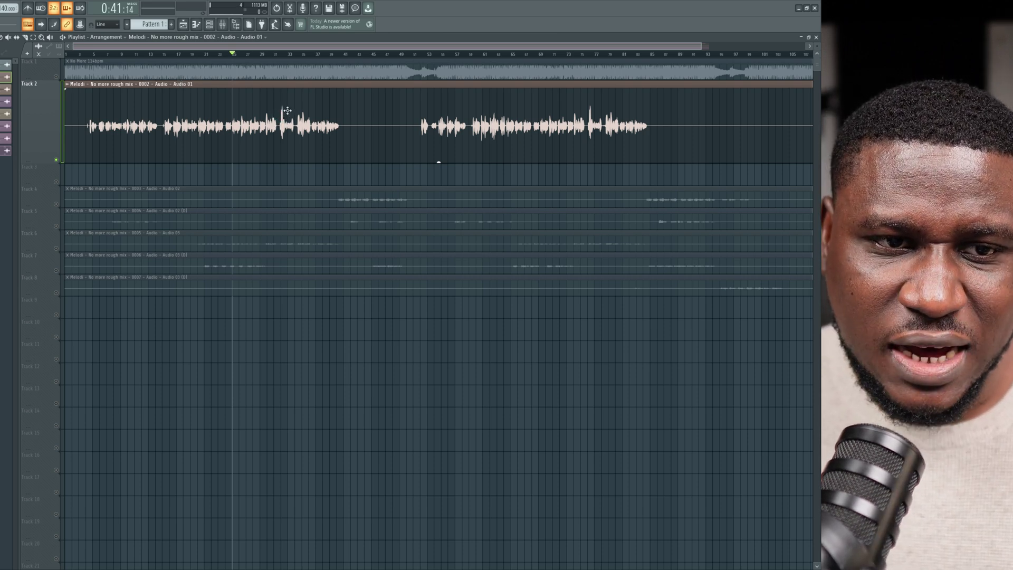
pyautogui.scroll(5, 261, 114)
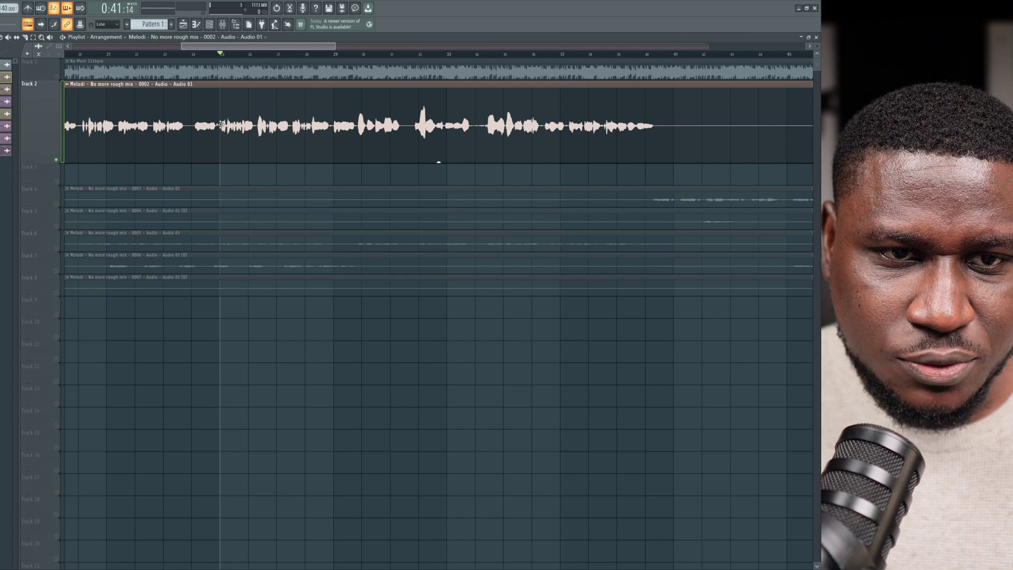
pyautogui.click(205, 127)
pyautogui.scroll(-1, 264, 134)
pyautogui.scroll(-2, 263, 134)
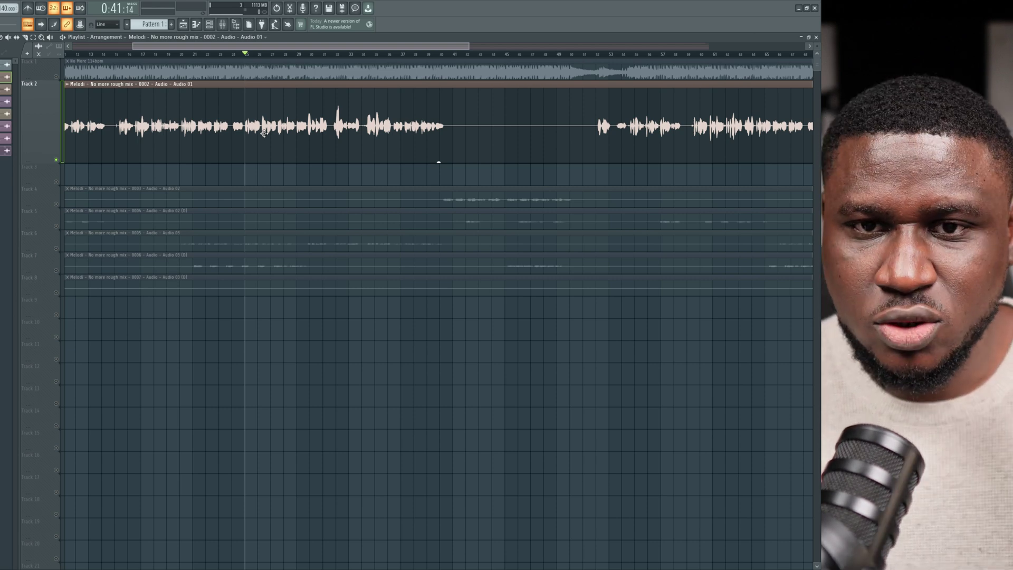
pyautogui.scroll(-2, 263, 134)
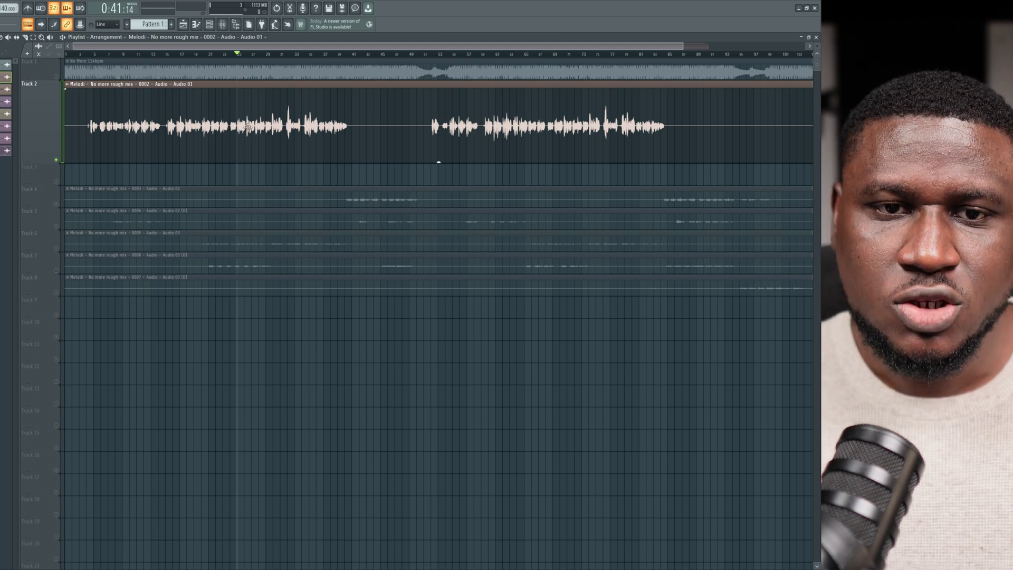
# Open the Fruity Compressor from Insert 1 in the Mixer and move its window left
pyautogui.click(230, 28)
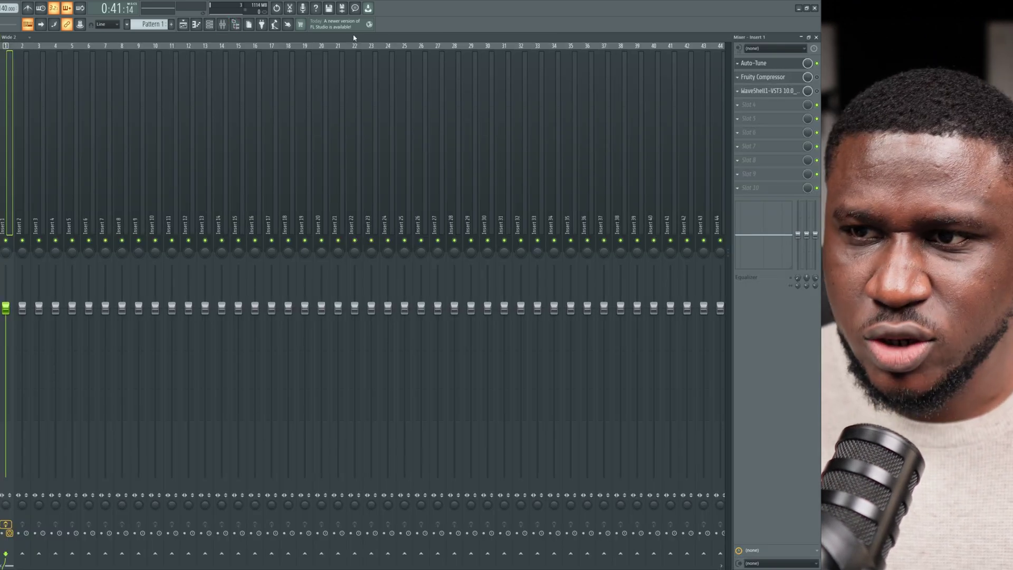
pyautogui.click(768, 82)
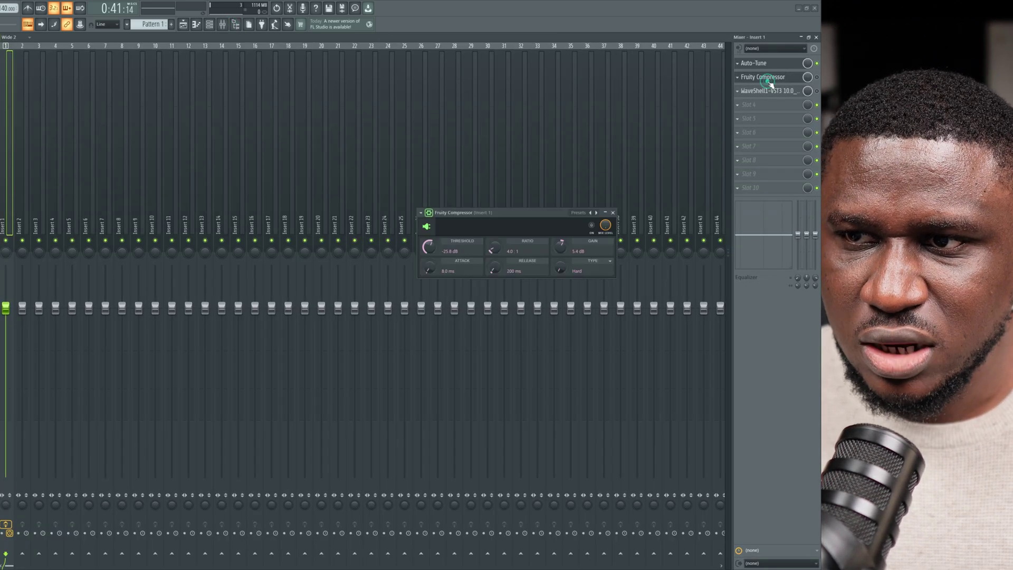
pyautogui.click(816, 37)
pyautogui.moveTo(513, 213); pyautogui.dragTo(346, 239)
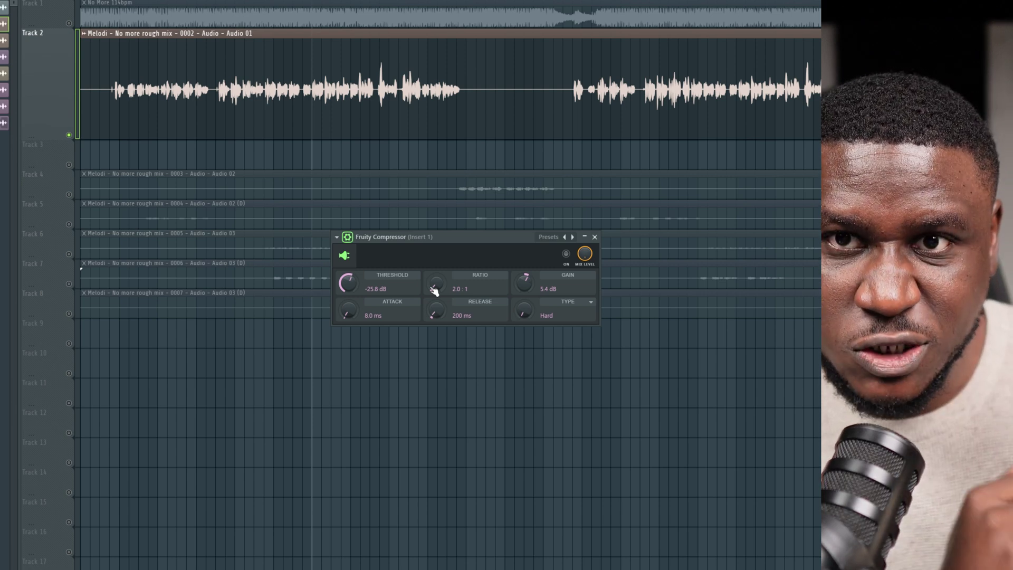
# Raise the Fruity Compressor ratio knob from 2.0:1 toward 4.4:1
pyautogui.moveTo(433, 291); pyautogui.dragTo(433, 275)
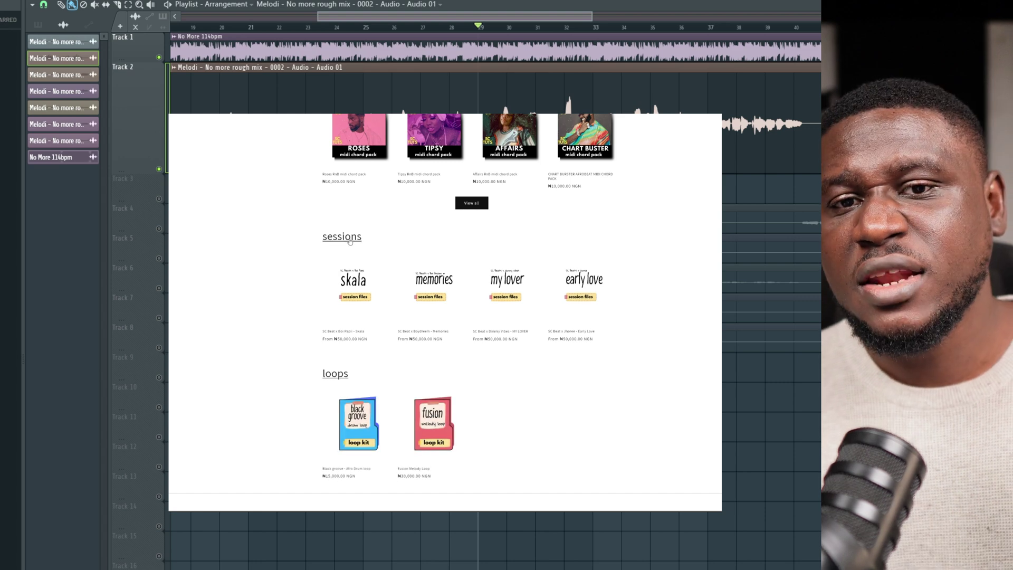
# Open the store's Sessions collection and browse the skala session files product page
pyautogui.click(346, 237)
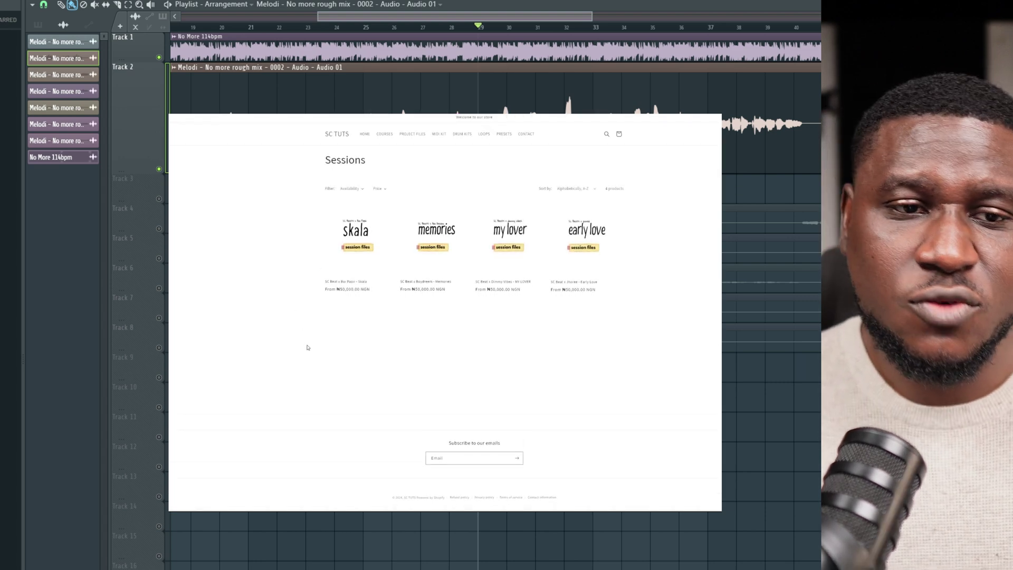
pyautogui.click(365, 250)
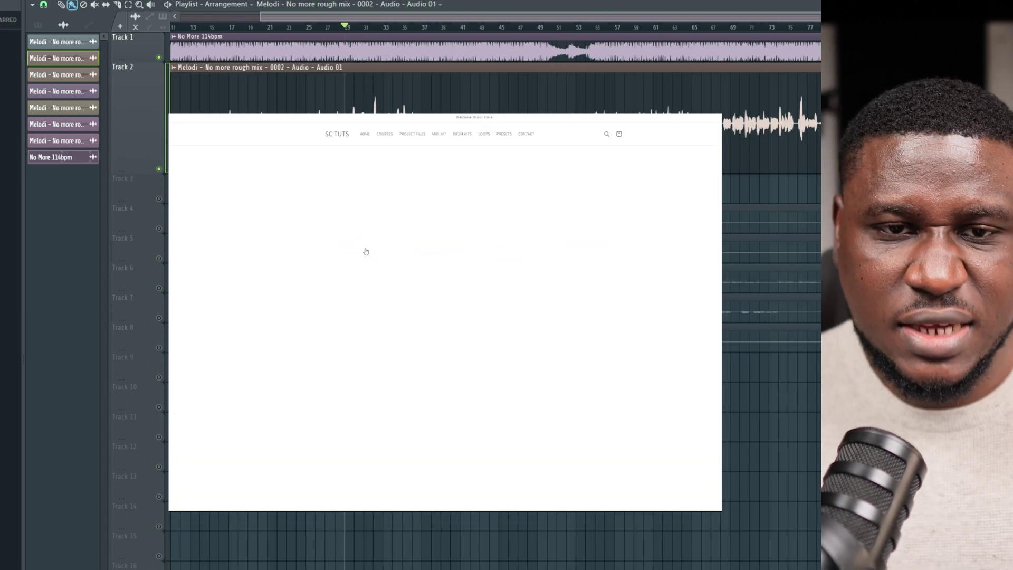
pyautogui.scroll(-5, 533, 261)
pyautogui.scroll(-5, 534, 262)
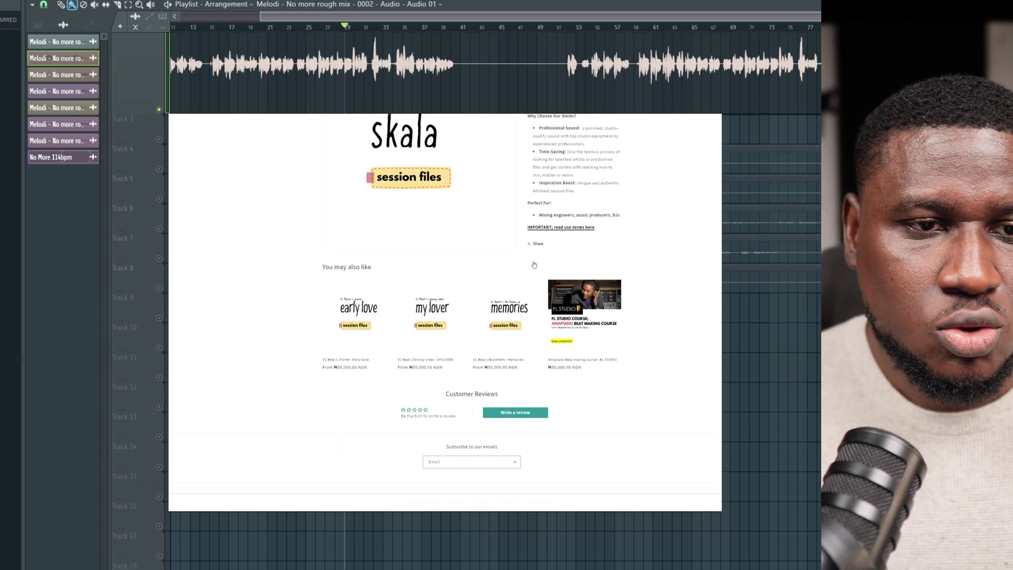
pyautogui.scroll(4, 533, 262)
pyautogui.scroll(-2, 551, 282)
pyautogui.scroll(6, 551, 283)
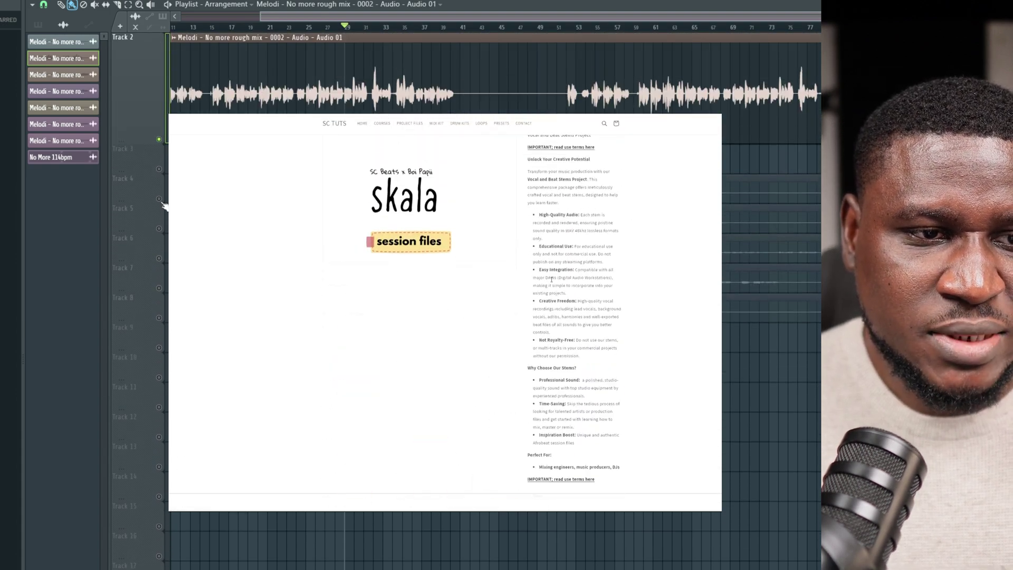
pyautogui.scroll(-2, 552, 282)
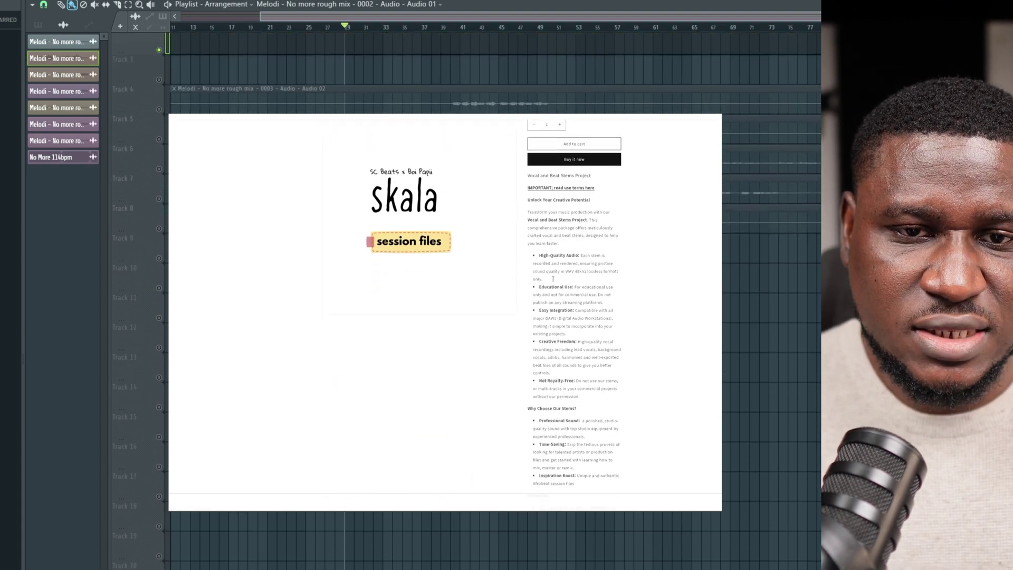
pyautogui.scroll(5, 219, 127)
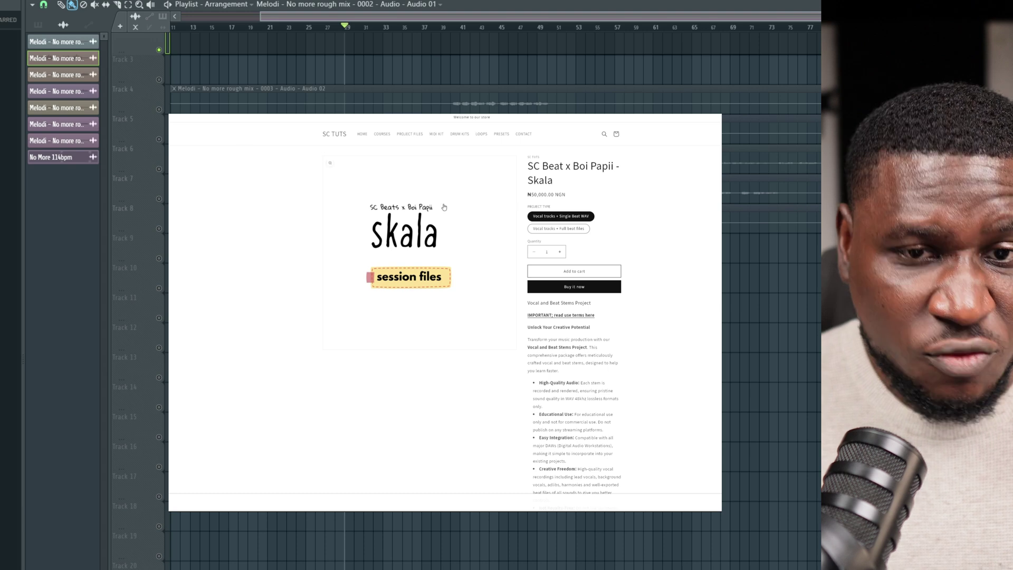
# Return to Sessions and browse the Memories session files product page
pyautogui.hotkey('alt', 'Left')
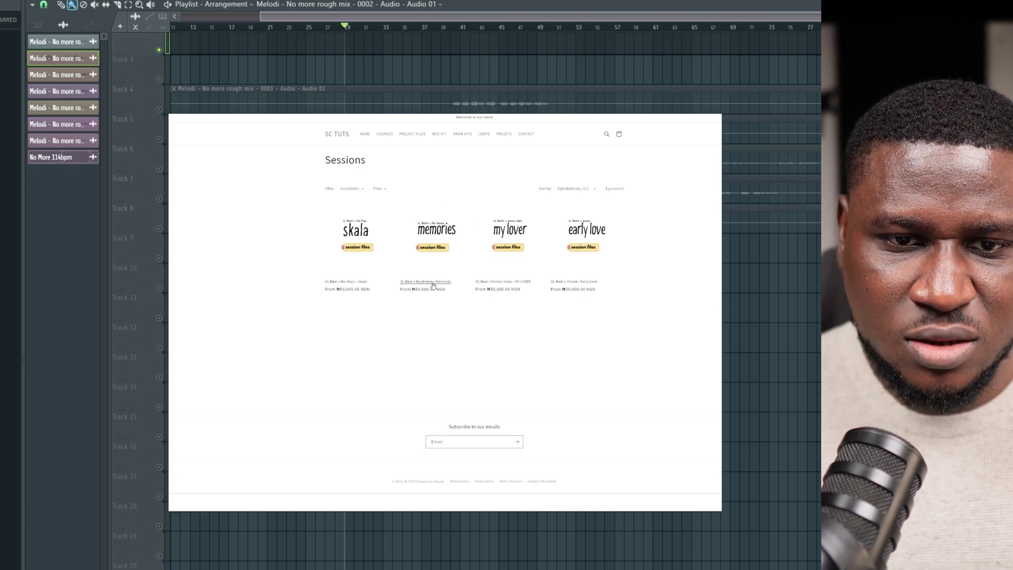
pyautogui.click(433, 285)
pyautogui.scroll(-3, 505, 288)
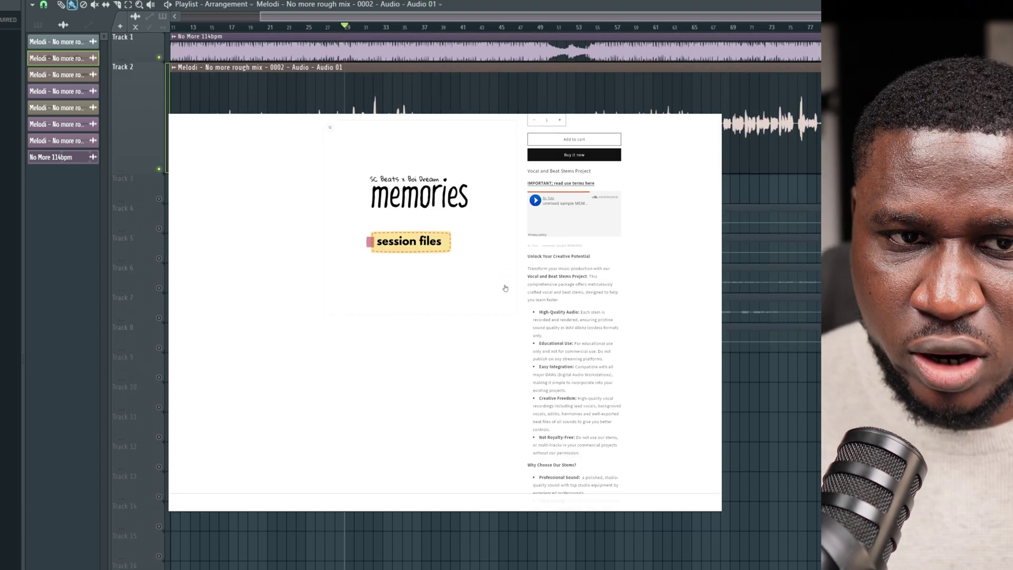
pyautogui.scroll(2, 505, 287)
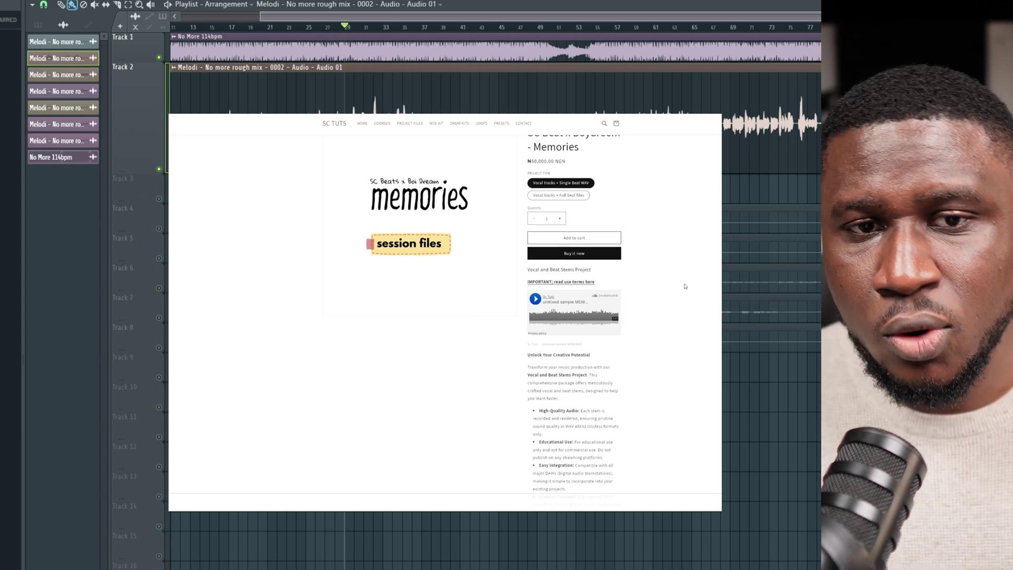
pyautogui.scroll(1, 667, 301)
pyautogui.scroll(-3, 474, 293)
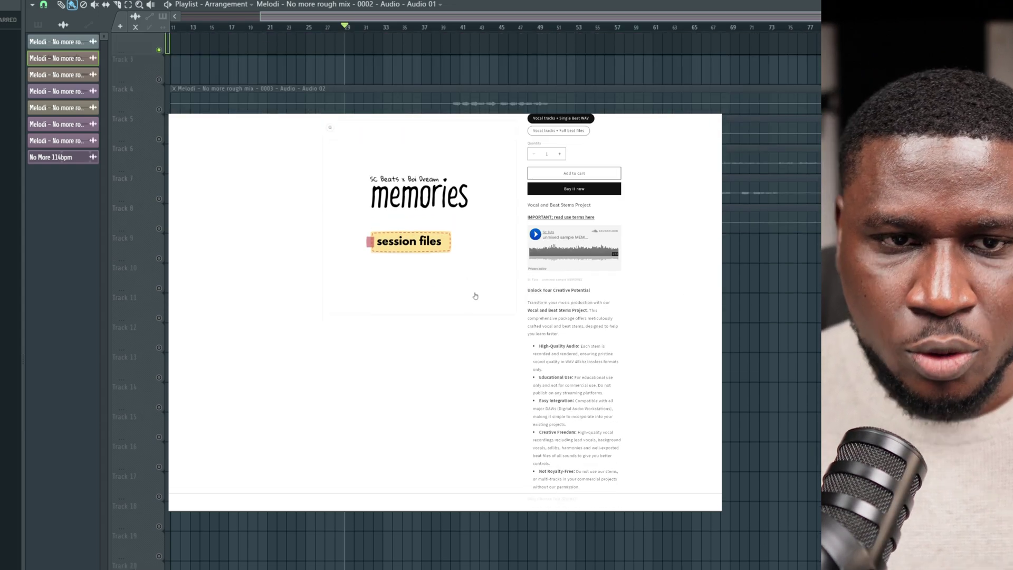
pyautogui.scroll(1, 560, 288)
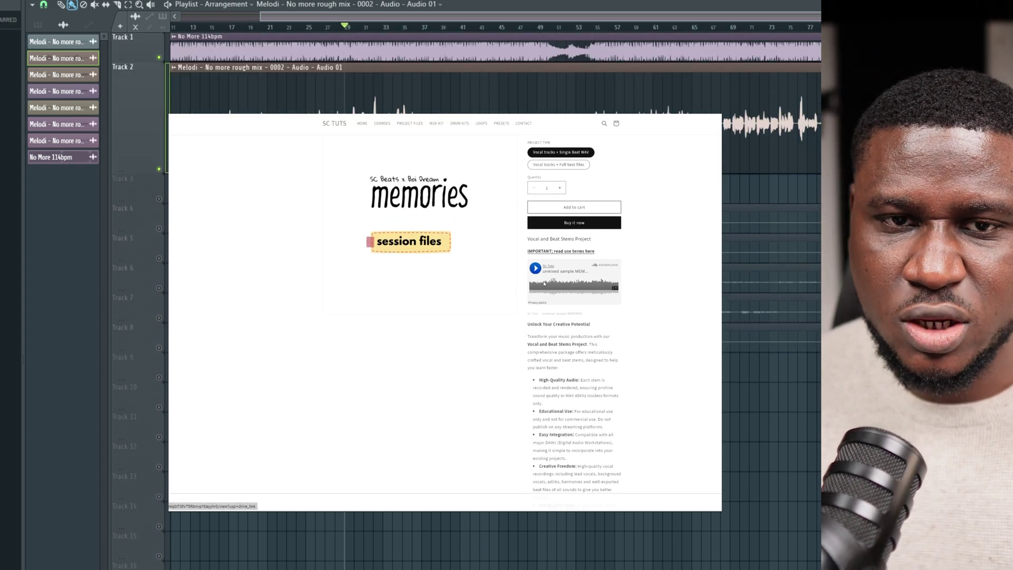
pyautogui.scroll(-6, 560, 289)
pyautogui.scroll(4, 547, 294)
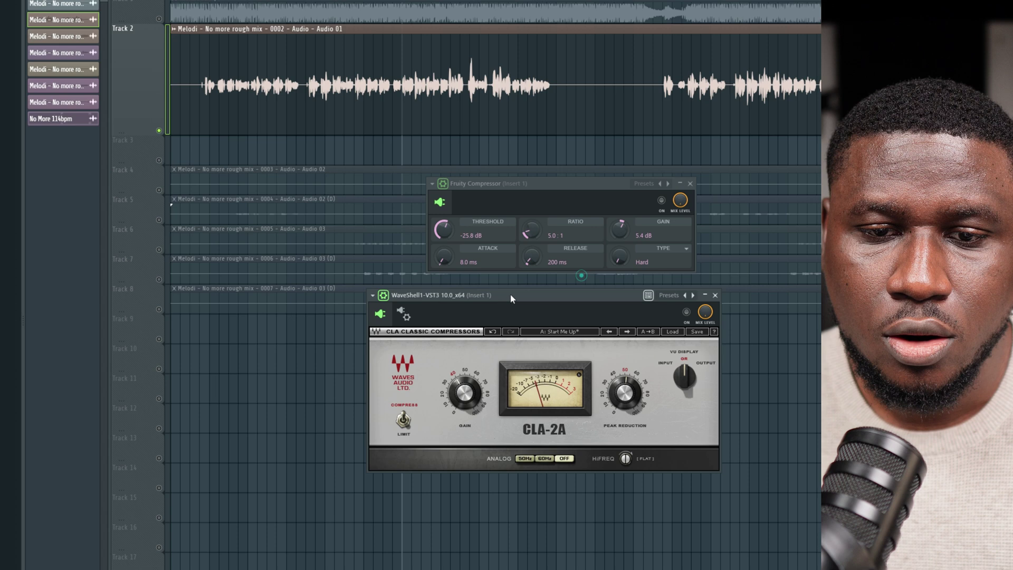
# Place the CLA-2A window upper left beside the Fruity Compressor and inspect its GAIN and PEAK REDUCTION knobs
pyautogui.moveTo(510, 294); pyautogui.dragTo(244, 135)
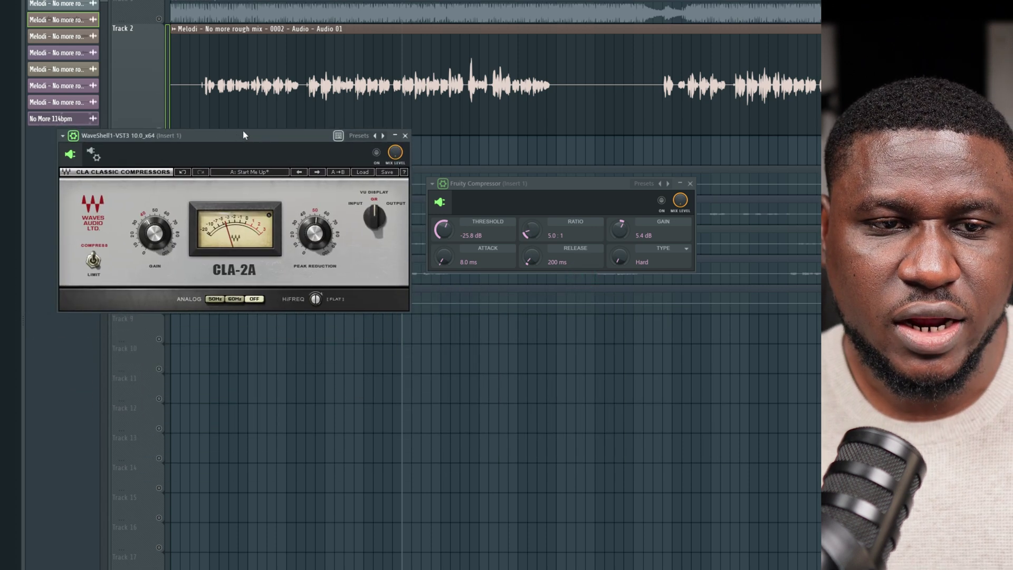
pyautogui.click(488, 185)
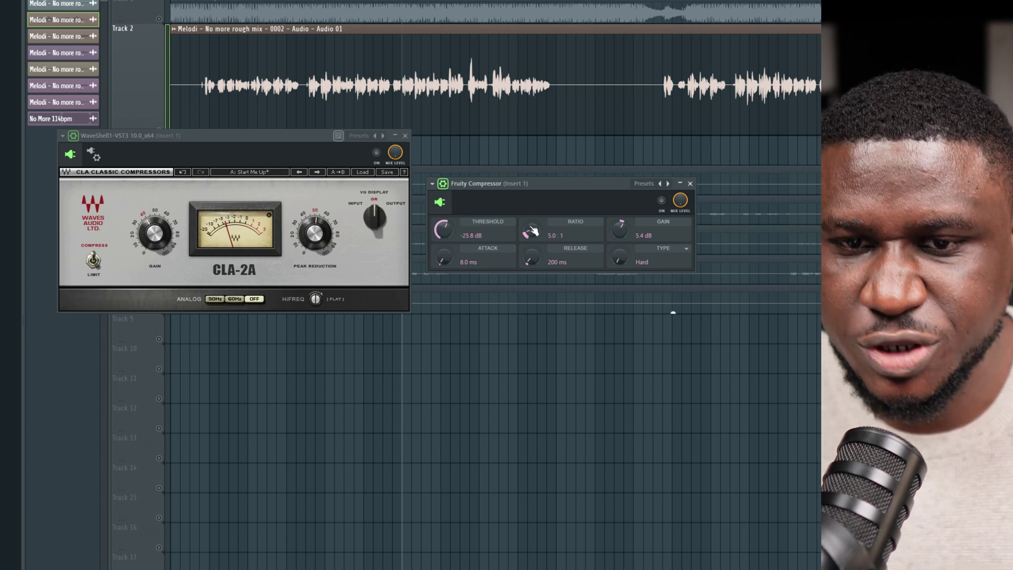
pyautogui.click(236, 136)
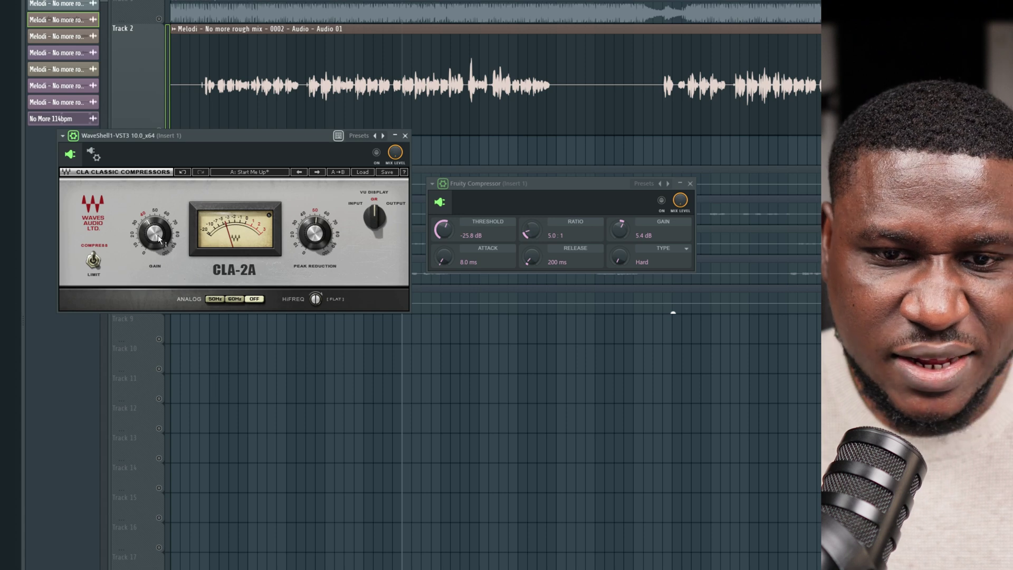
pyautogui.moveTo(160, 238)
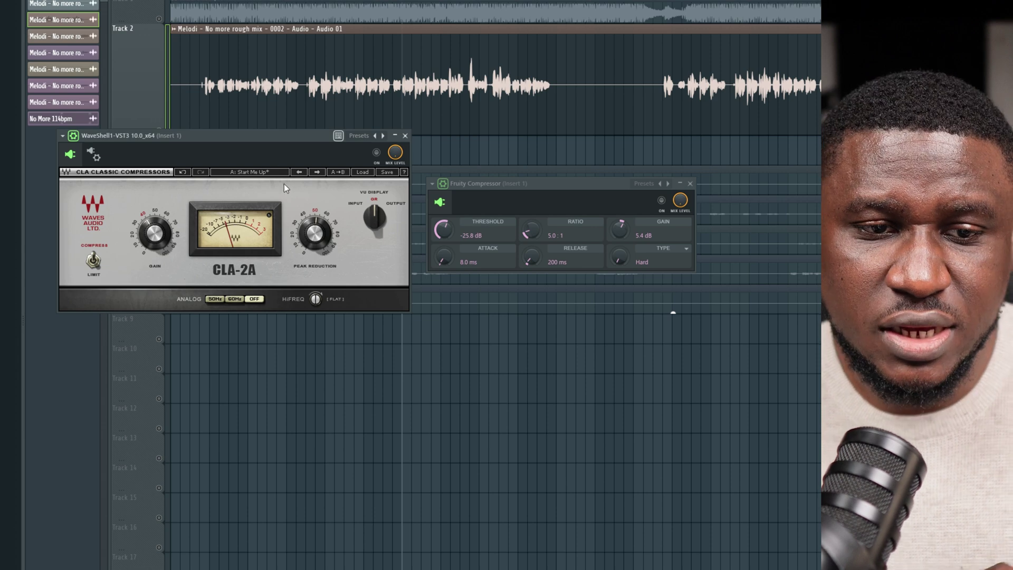
pyautogui.moveTo(315, 235)
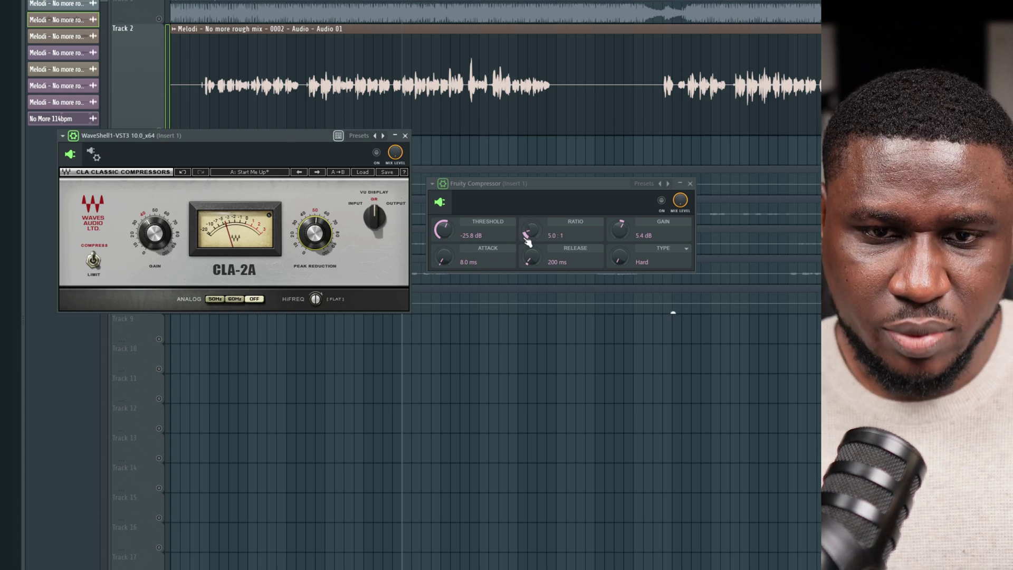
# Lower the Fruity Compressor ratio to 4.6:1 and move the CLA-2A window to the lower right
pyautogui.moveTo(553, 235); pyautogui.dragTo(553, 240)
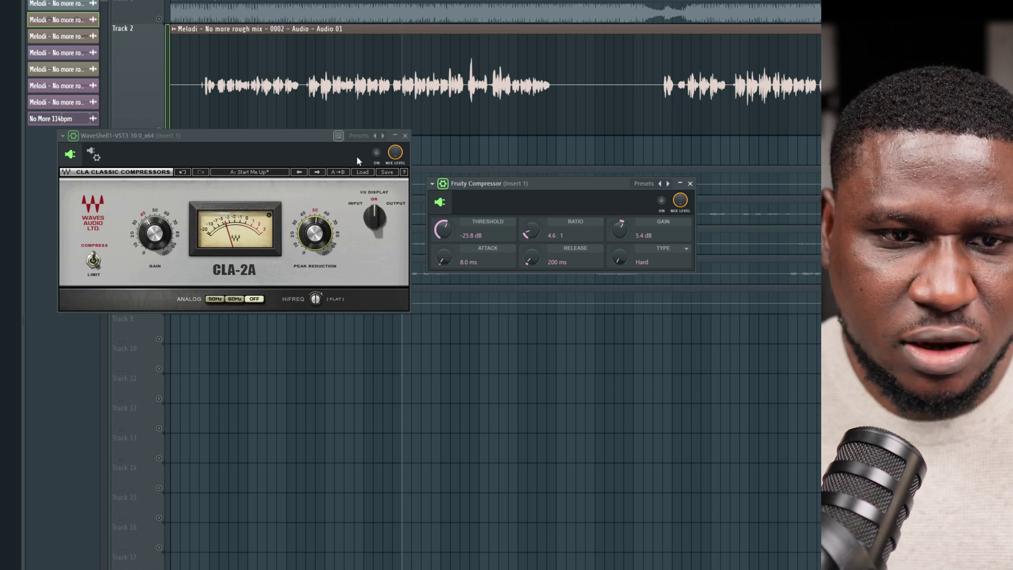
pyautogui.moveTo(245, 139); pyautogui.dragTo(850, 305)
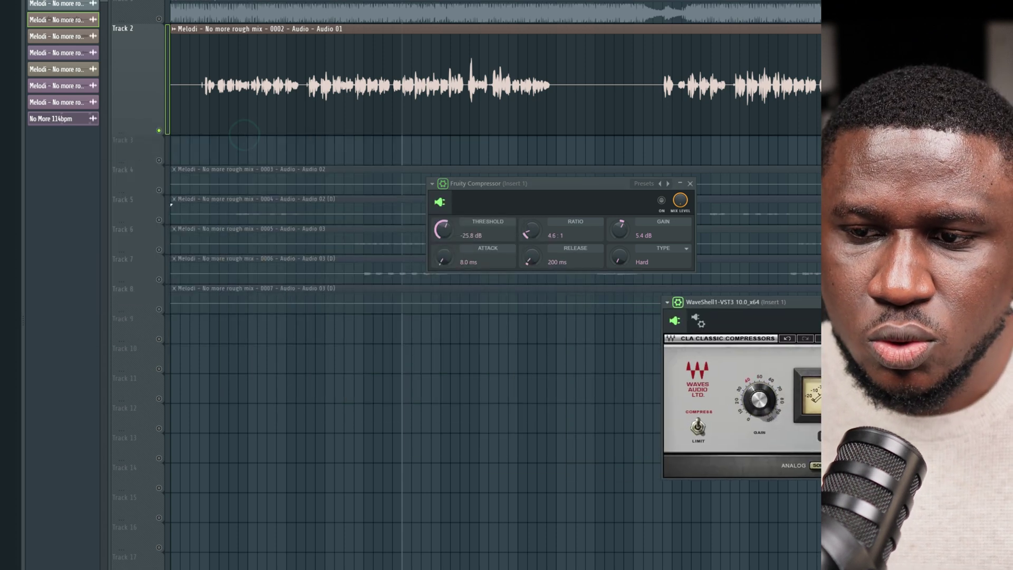
# Close the CLA-2A and reset the Fruity Compressor to defaults: 0.0 dB threshold, 1.0:1 ratio
pyautogui.press('Escape')
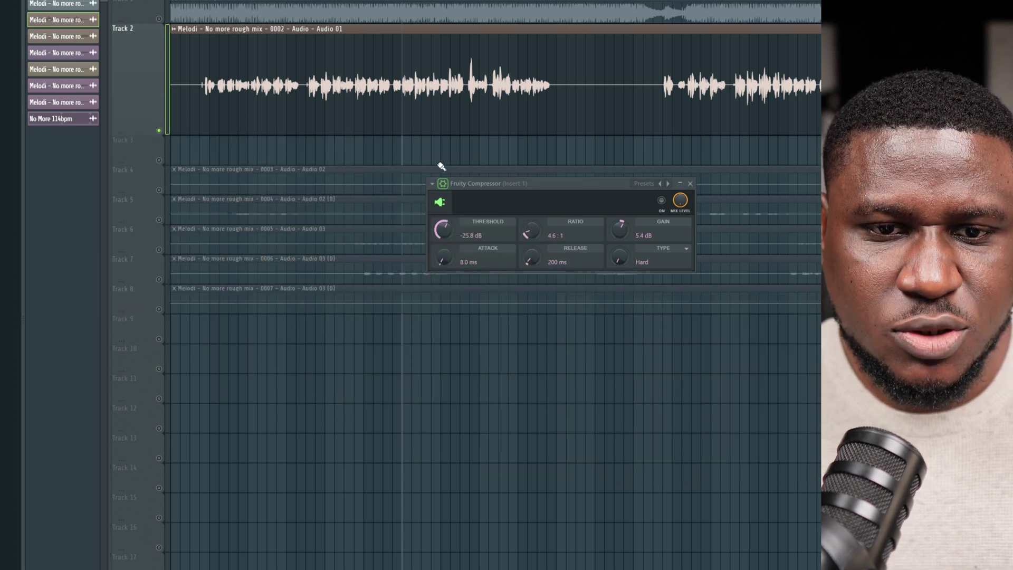
pyautogui.rightClick(443, 228)
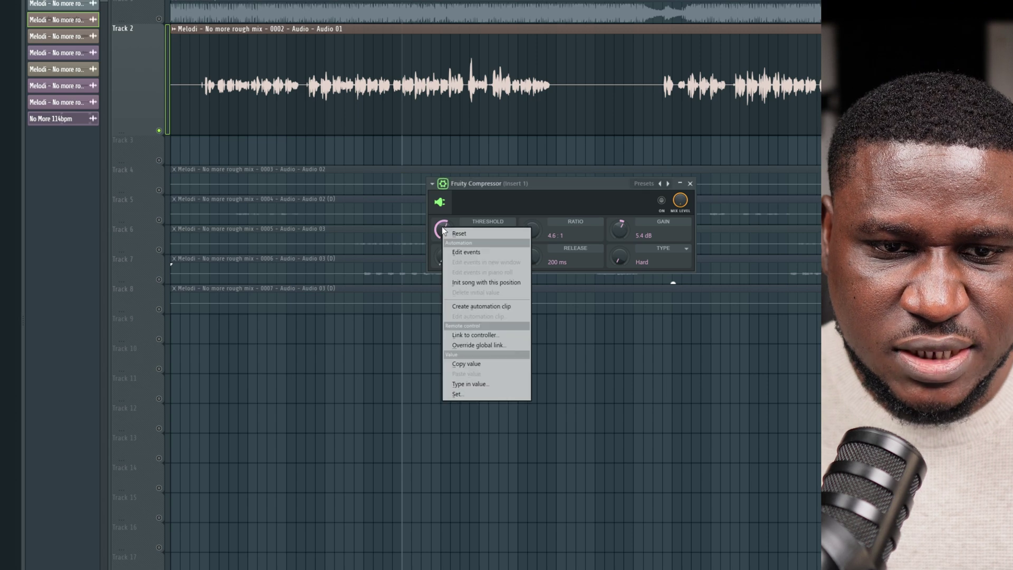
pyautogui.click(459, 235)
pyautogui.rightClick(460, 235)
pyautogui.click(465, 250)
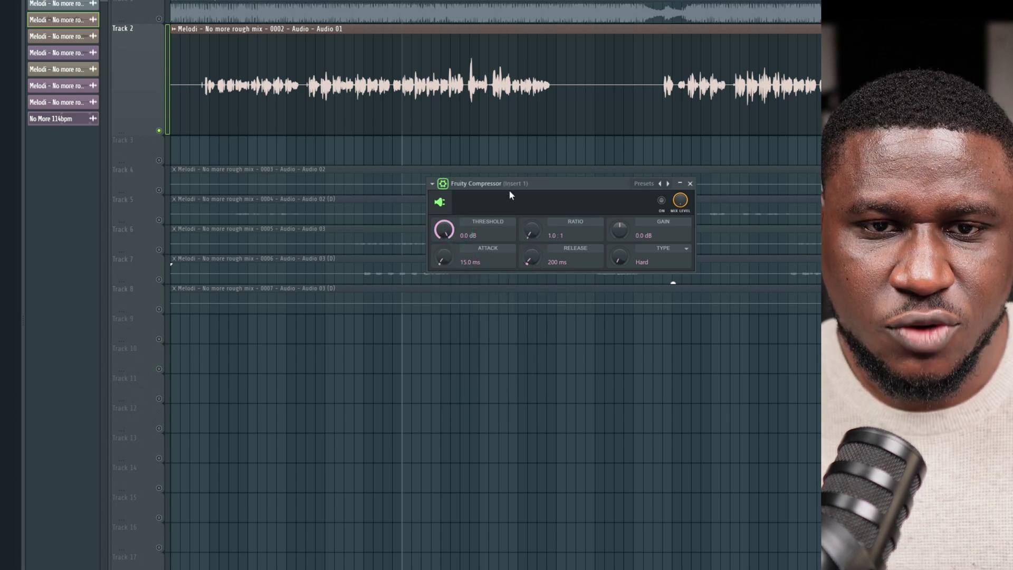
pyautogui.moveTo(508, 187); pyautogui.dragTo(491, 214)
# Play the uncompressed vocal, then set the playback start near bar 30 around the Track 2 clip
pyautogui.press('space')
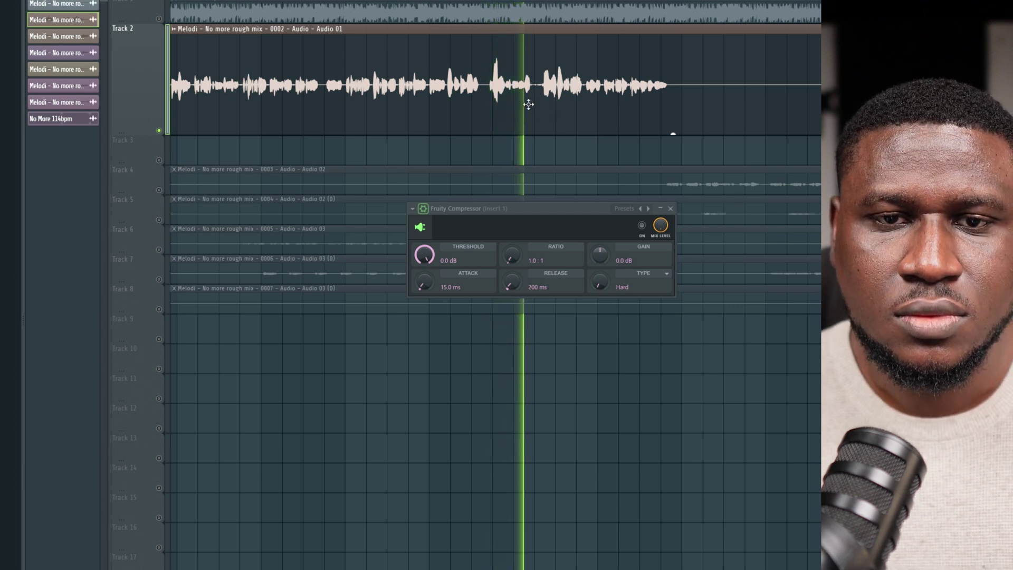
pyautogui.press('space')
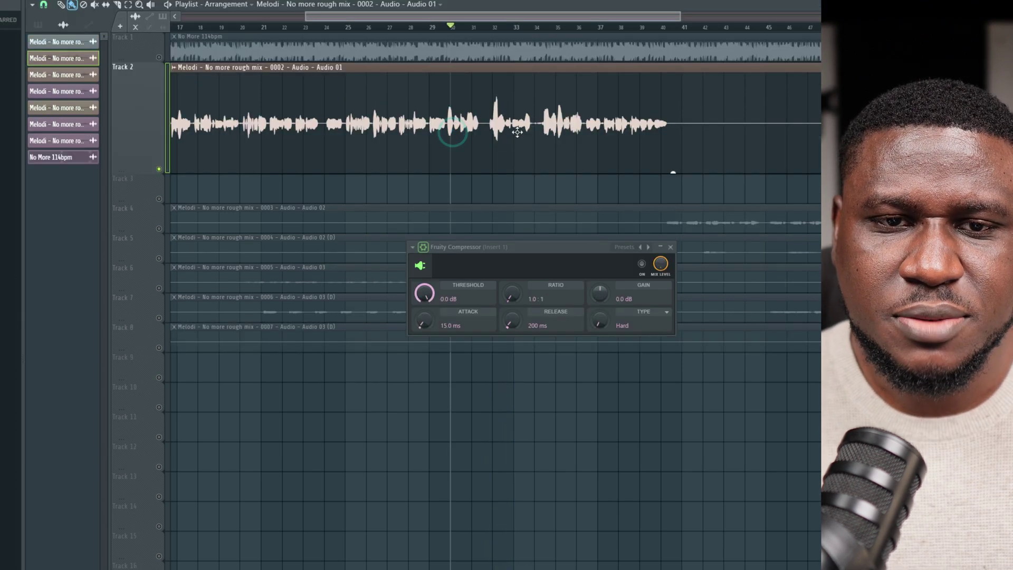
pyautogui.click(447, 30)
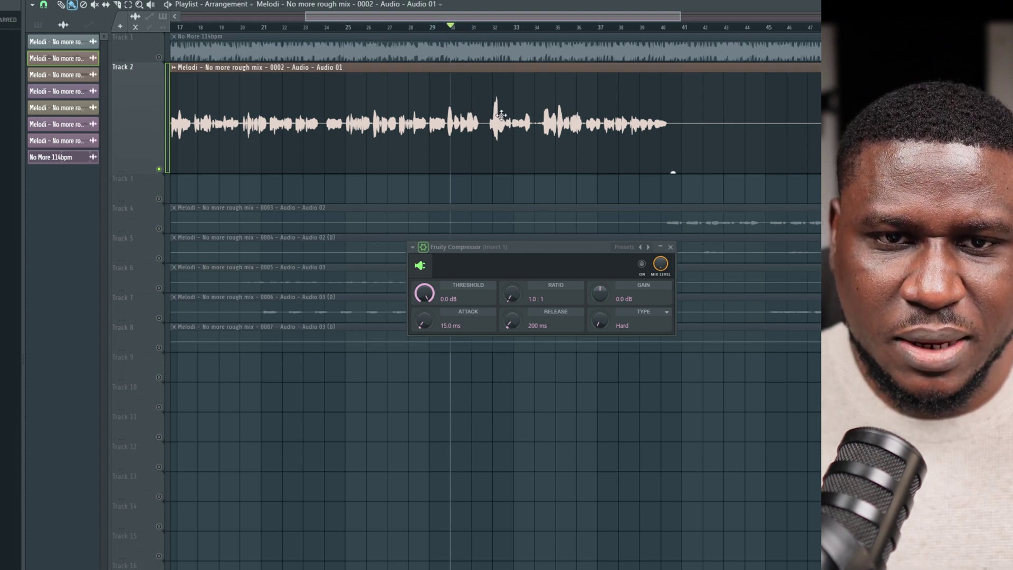
pyautogui.click(513, 125)
pyautogui.click(520, 126)
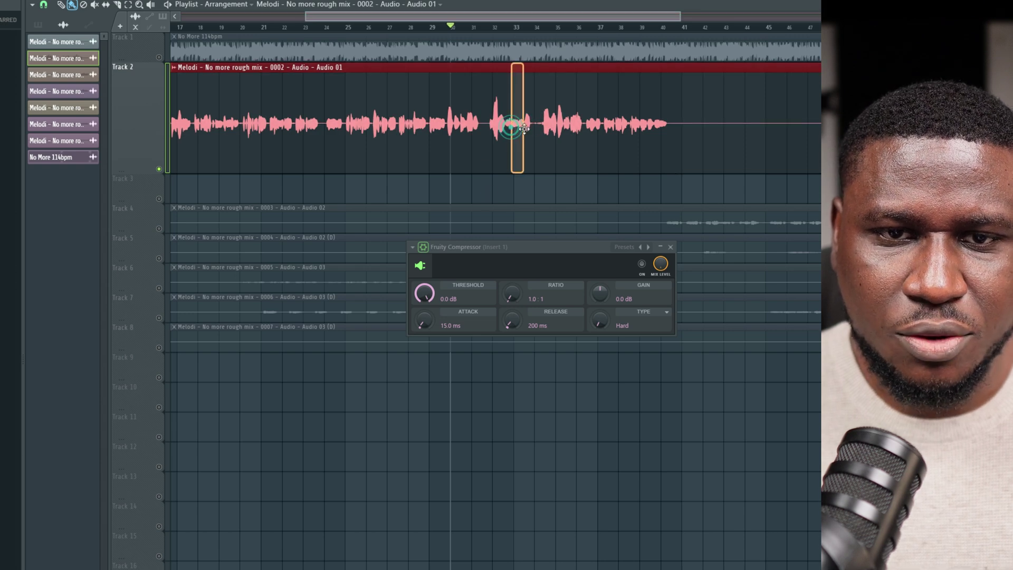
pyautogui.click(473, 203)
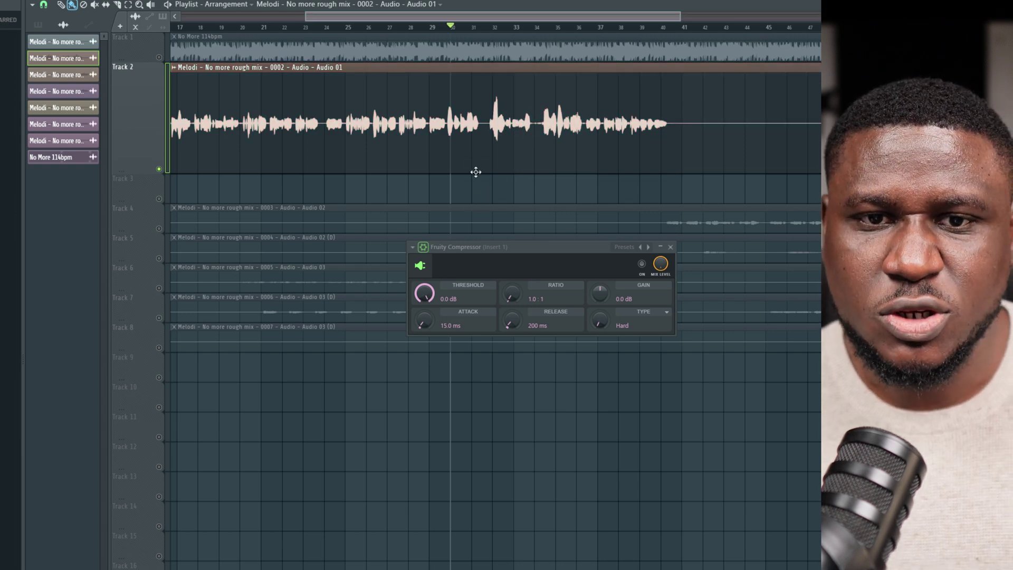
pyautogui.click(445, 27)
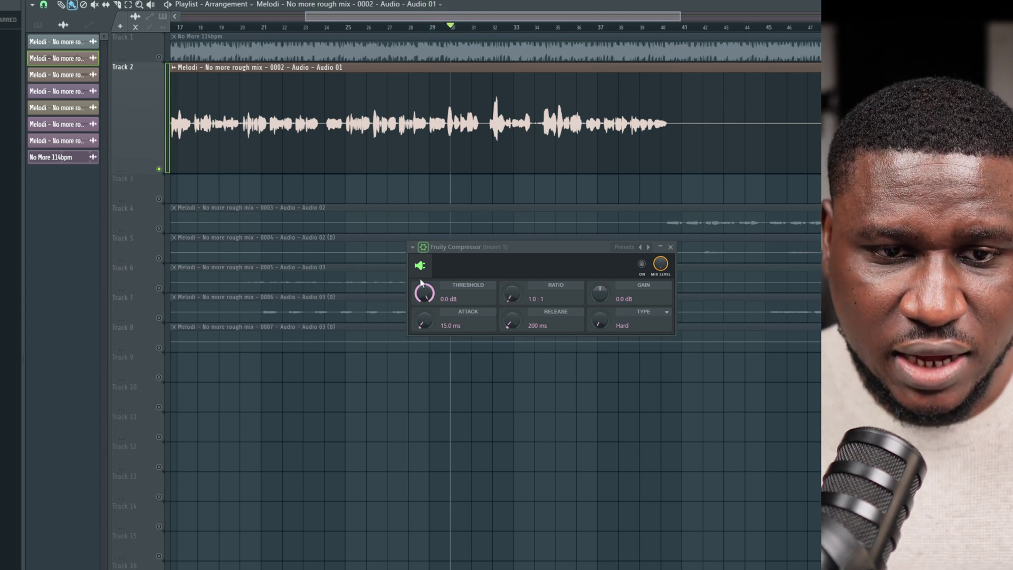
# Set a -20.1 dB threshold and 3.0:1 ratio, switch the compressor on and play the vocal
pyautogui.moveTo(424, 297); pyautogui.dragTo(424, 340)
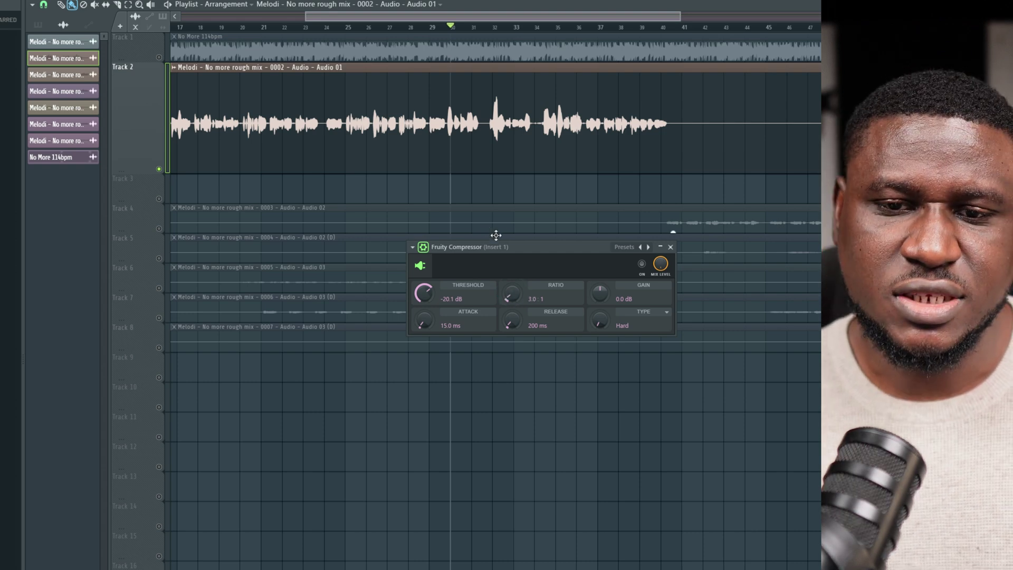
pyautogui.click(642, 263)
pyautogui.press('space')
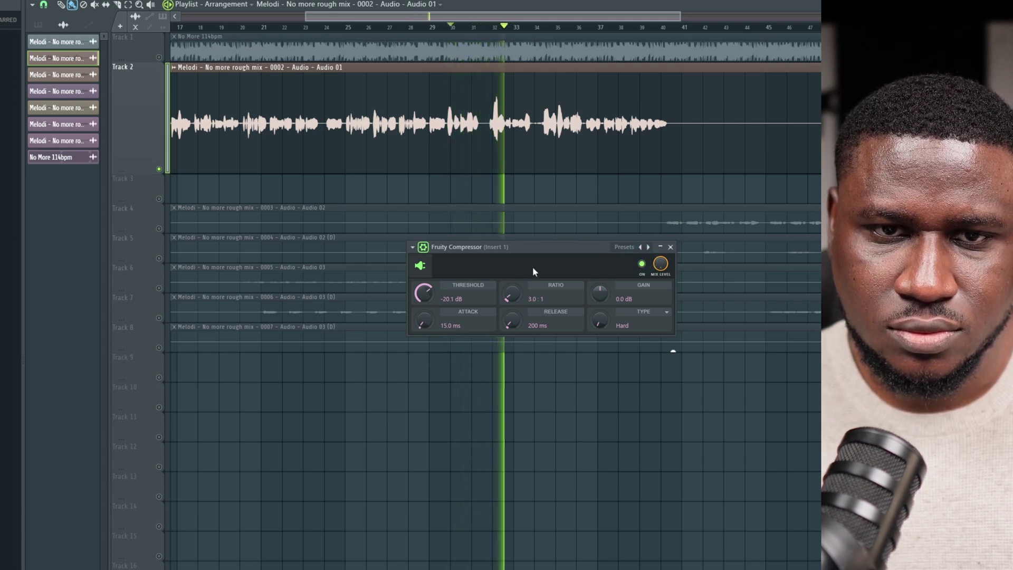
# Toggle the -20.1 dB, 3.0:1 compressor on and off during playback, ending bypassed
pyautogui.click(641, 263)
pyautogui.press('space')
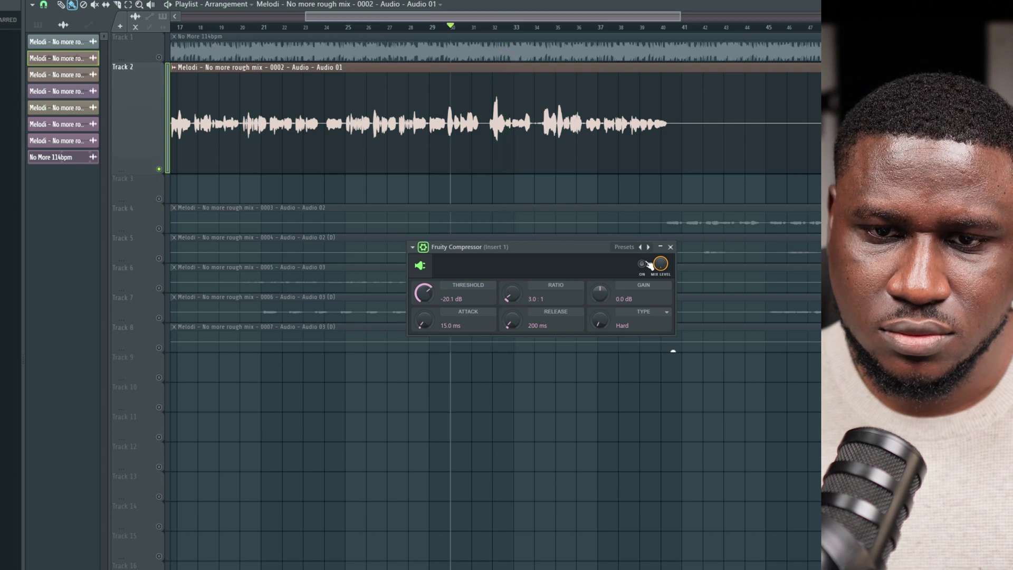
pyautogui.click(641, 265)
pyautogui.press('space')
pyautogui.press('space')
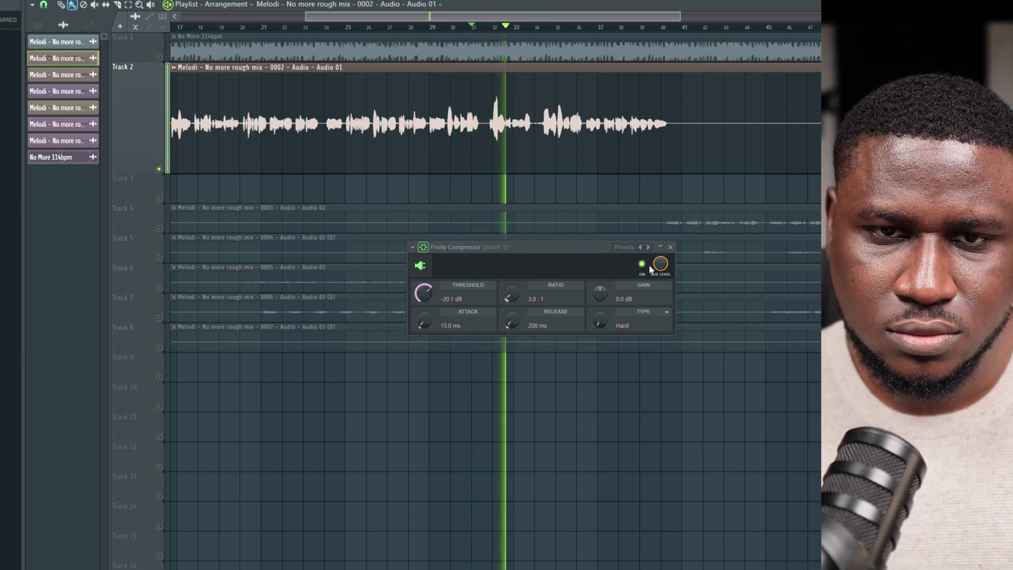
pyautogui.press('space')
pyautogui.press('space')
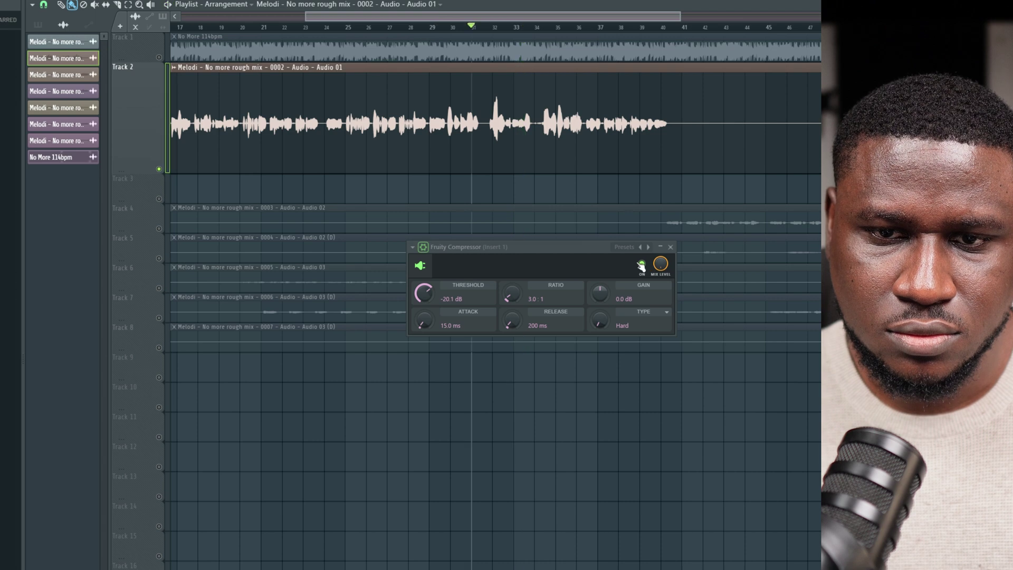
pyautogui.click(641, 265)
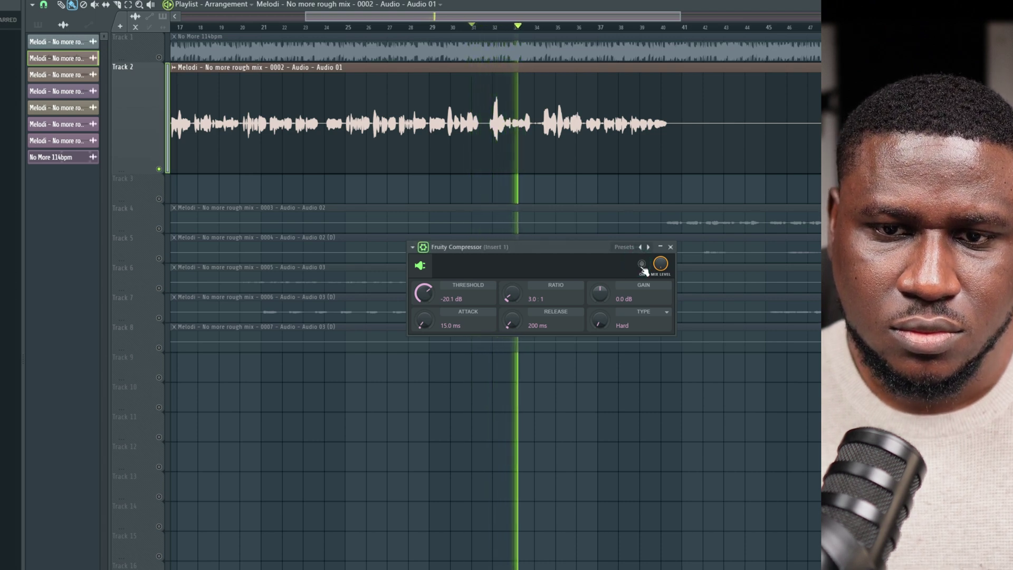
pyautogui.press('space')
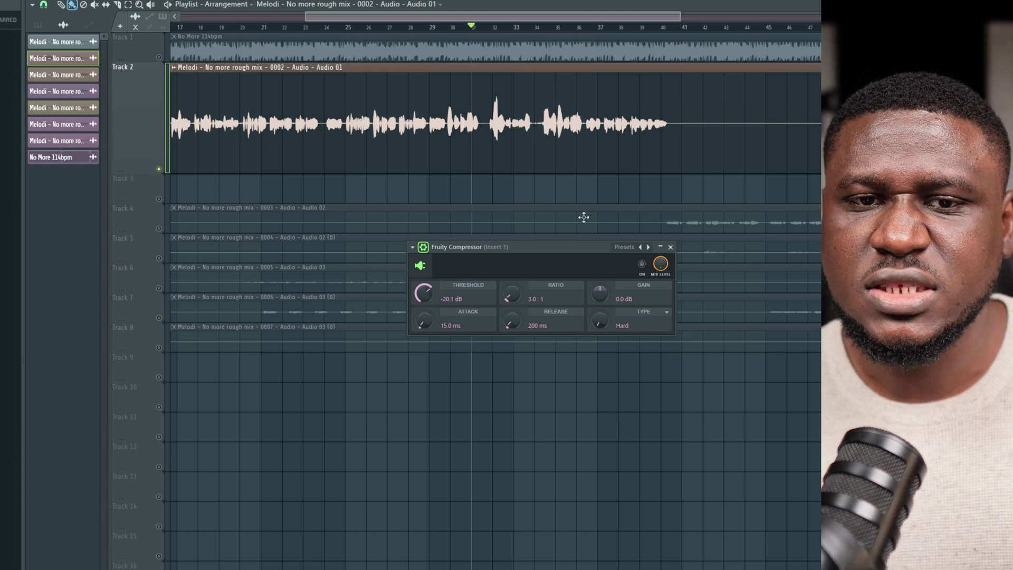
# Re-enable the compressor and audition it while raising gain to 4.8 dB at -20.7 dB threshold, 4.5:1 ratio
pyautogui.click(640, 264)
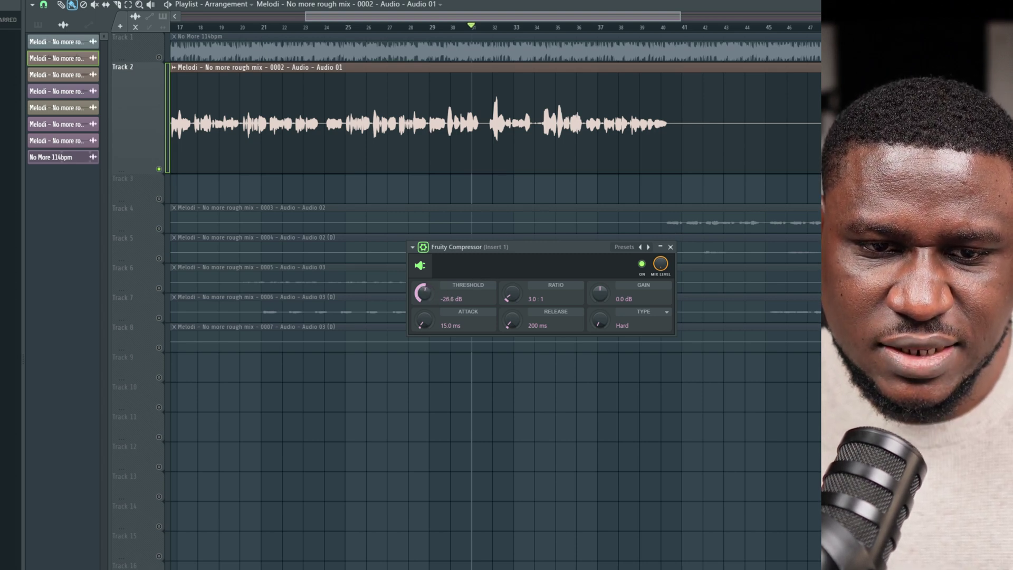
pyautogui.press('space')
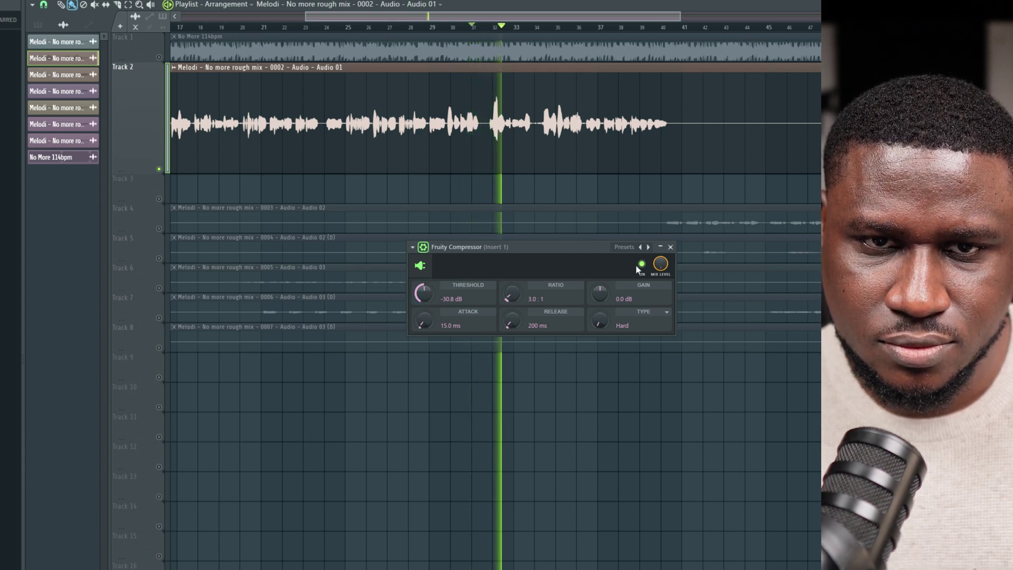
pyautogui.press('space')
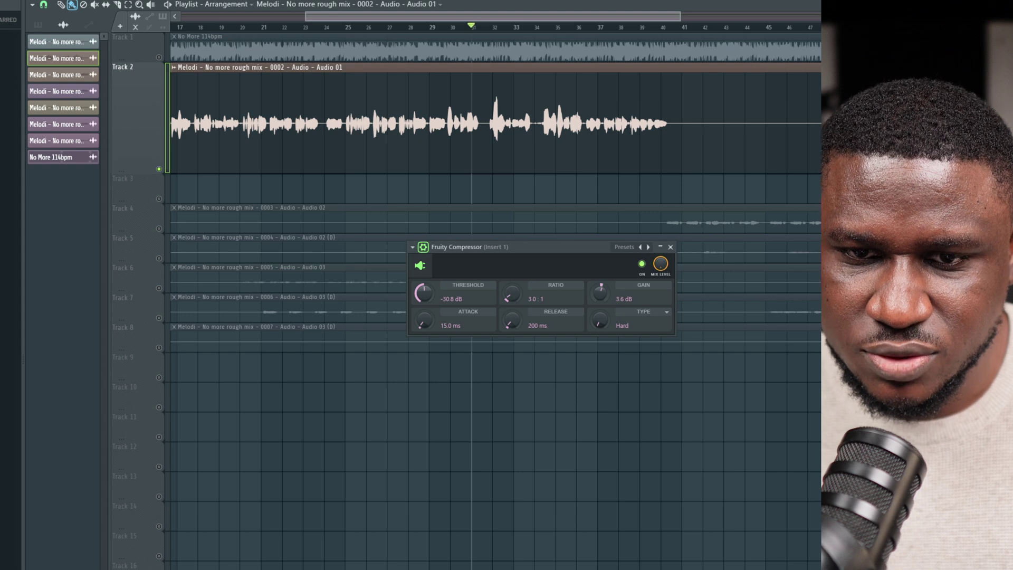
pyautogui.press('space')
pyautogui.moveTo(604, 301); pyautogui.dragTo(604, 297)
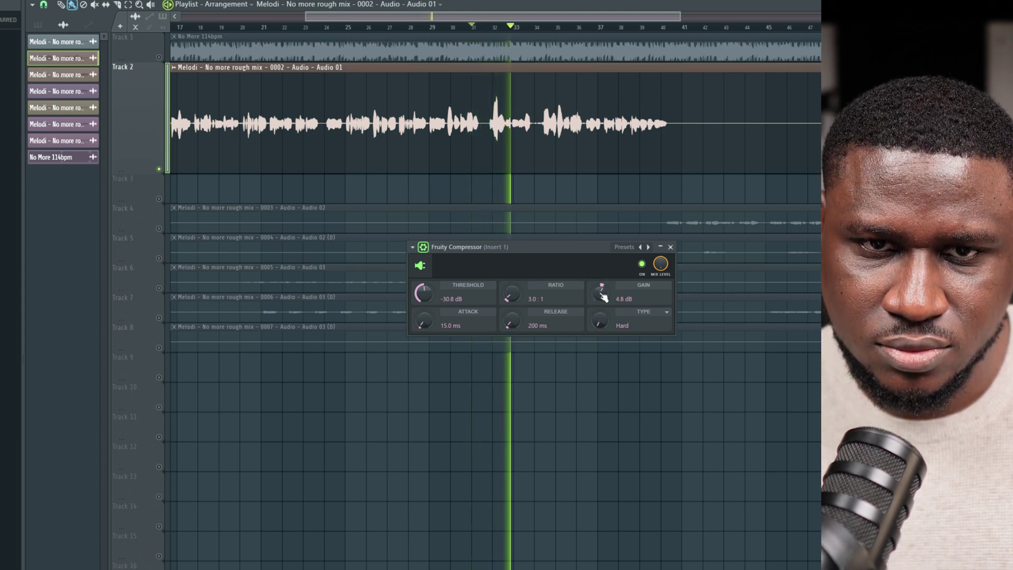
pyautogui.press('space')
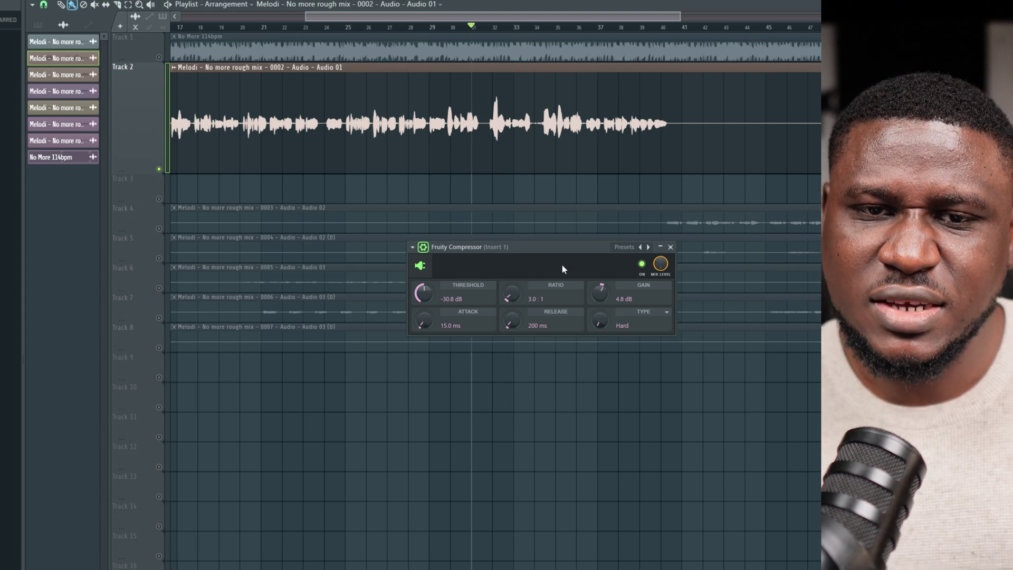
pyautogui.press('space')
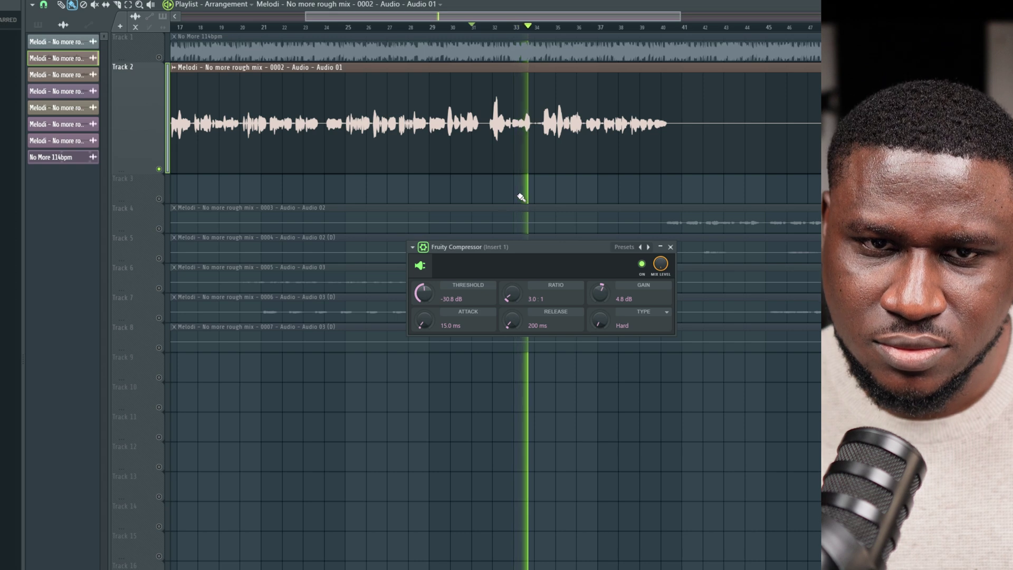
pyautogui.press('space')
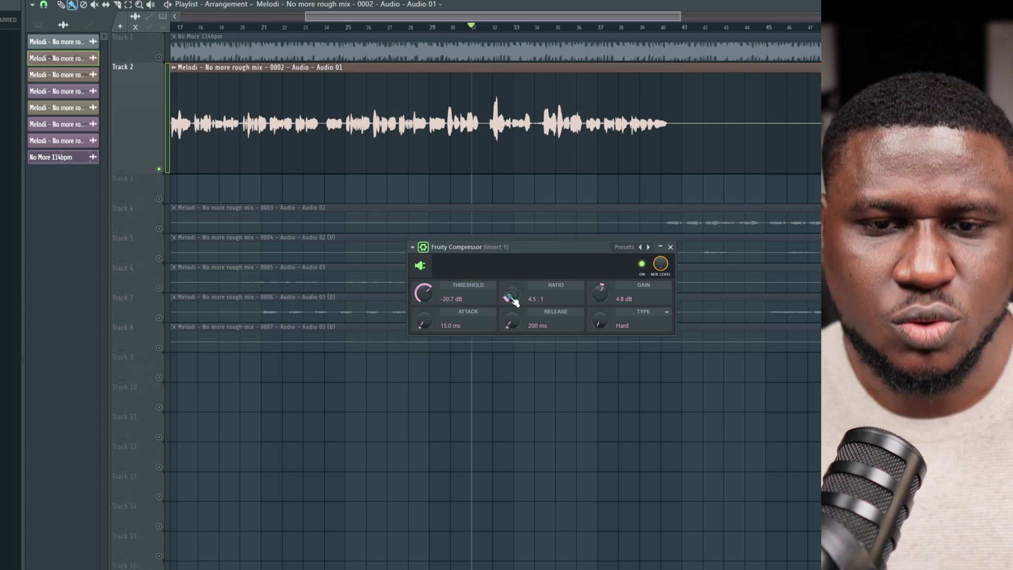
# Lower the Fruity Compressor gain to 0.3 dB while auditioning the vocal from bar 31
pyautogui.press('space')
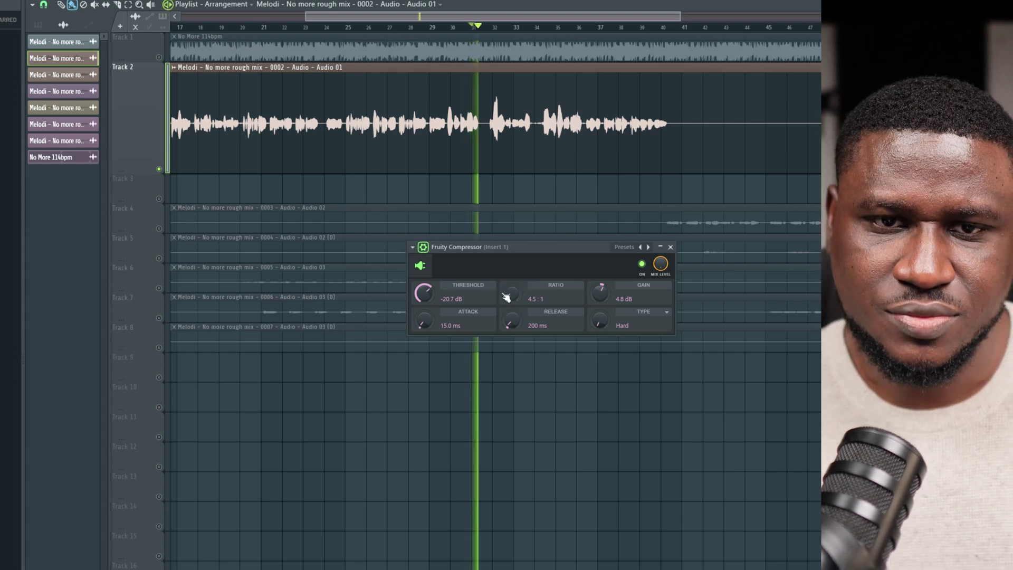
pyautogui.press('space')
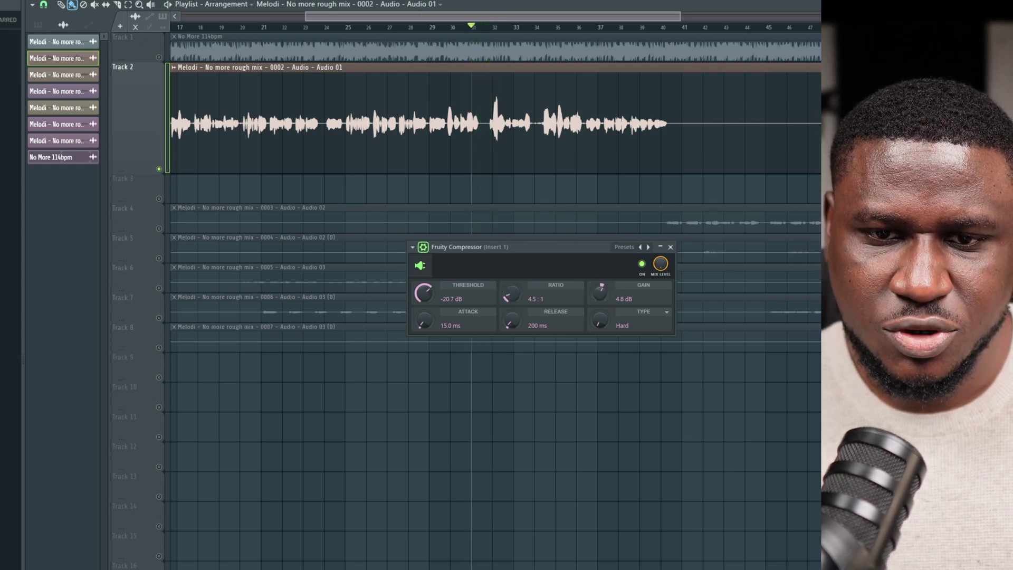
pyautogui.press('space')
pyautogui.moveTo(600, 294); pyautogui.dragTo(606, 297)
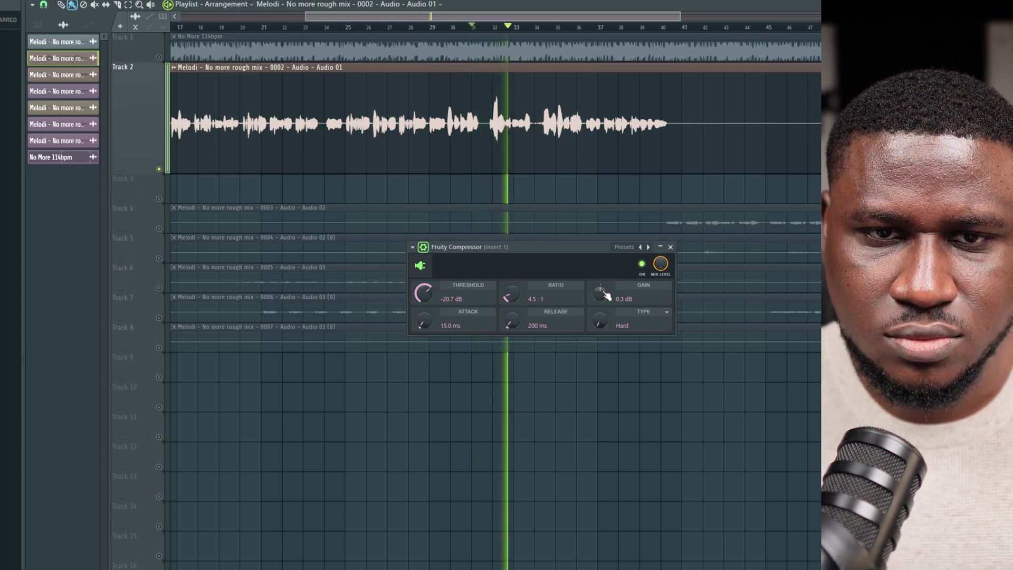
pyautogui.press('space')
pyautogui.press('space')
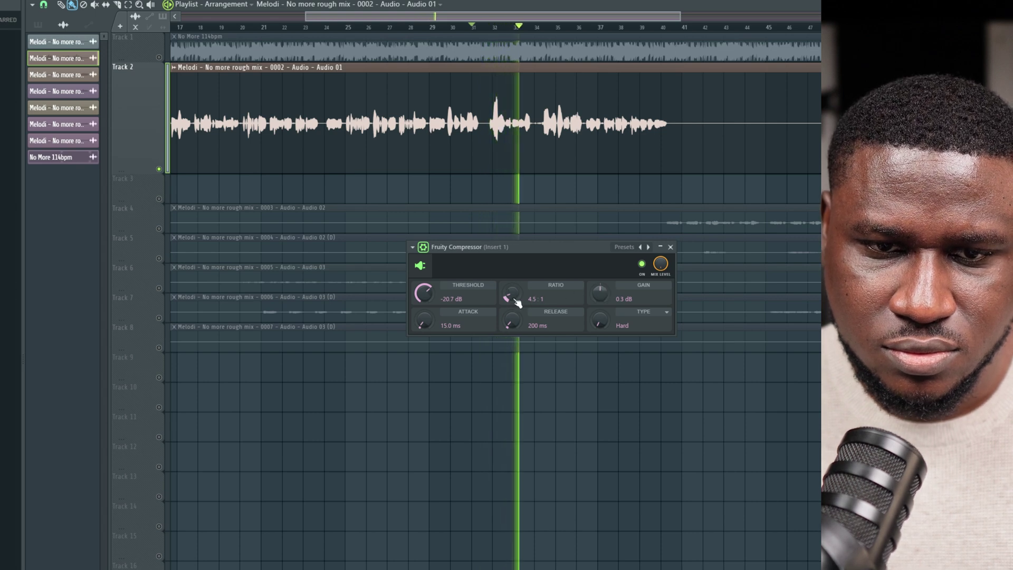
pyautogui.press('space')
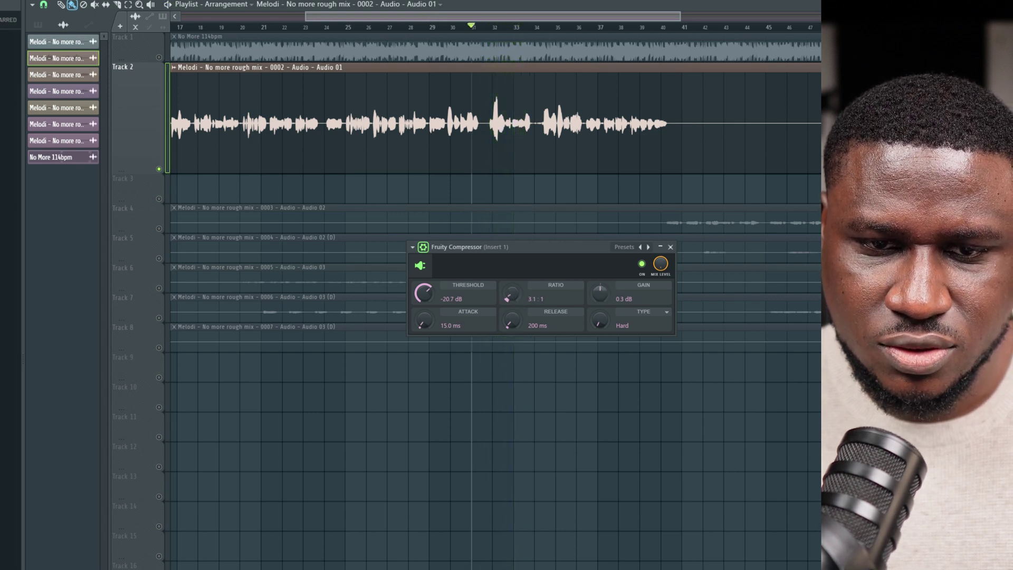
# Play the vocal again and bring the ratio back to 4.5:1 at -20.7 dB threshold
pyautogui.press('space')
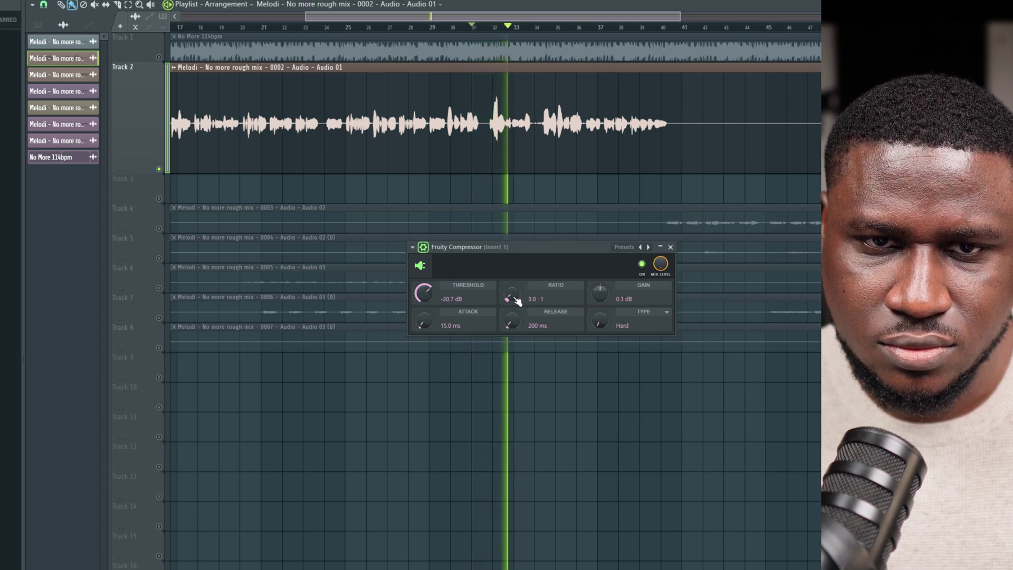
pyautogui.press('space')
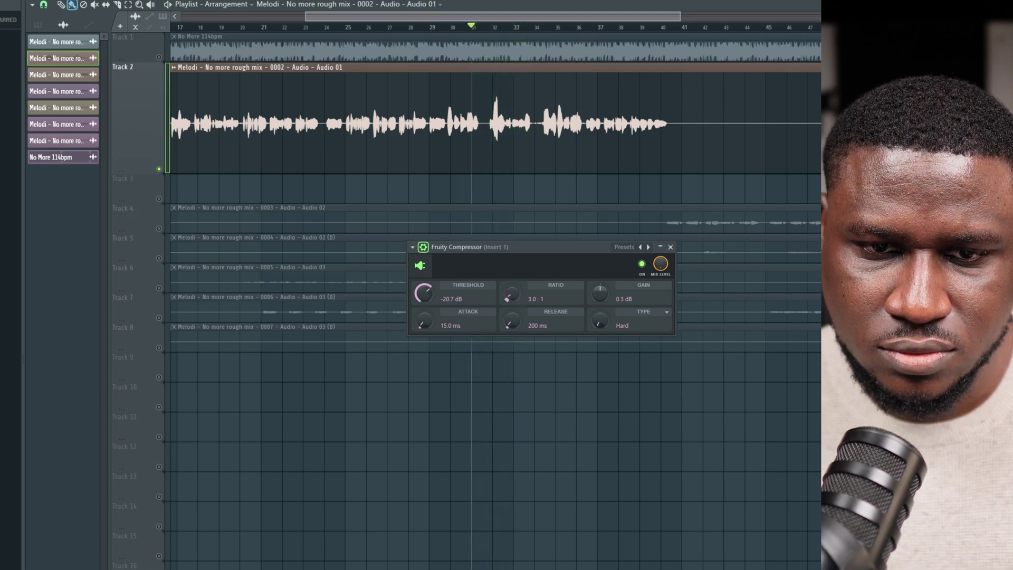
pyautogui.scroll(3, 512, 295)
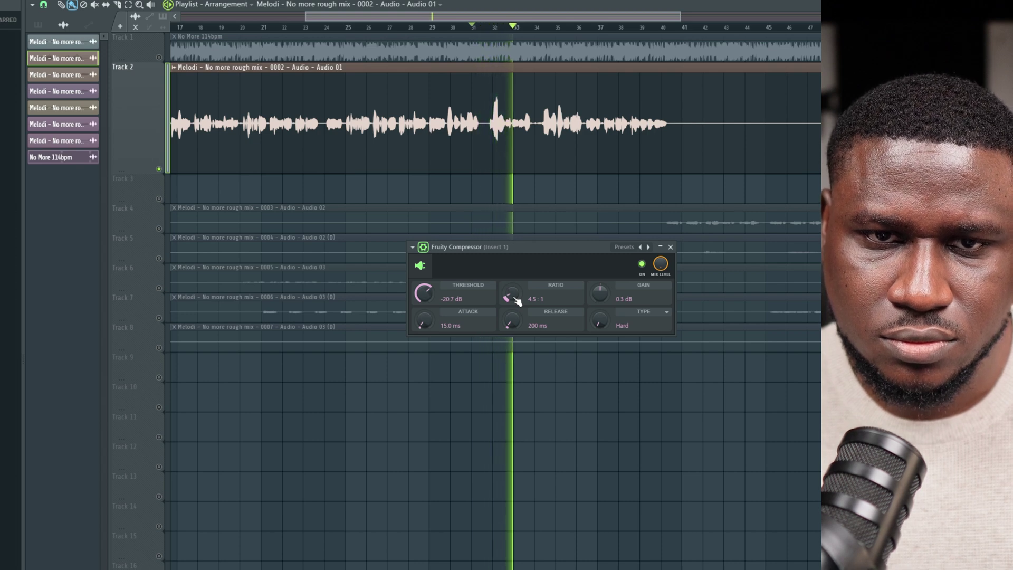
pyautogui.press('space')
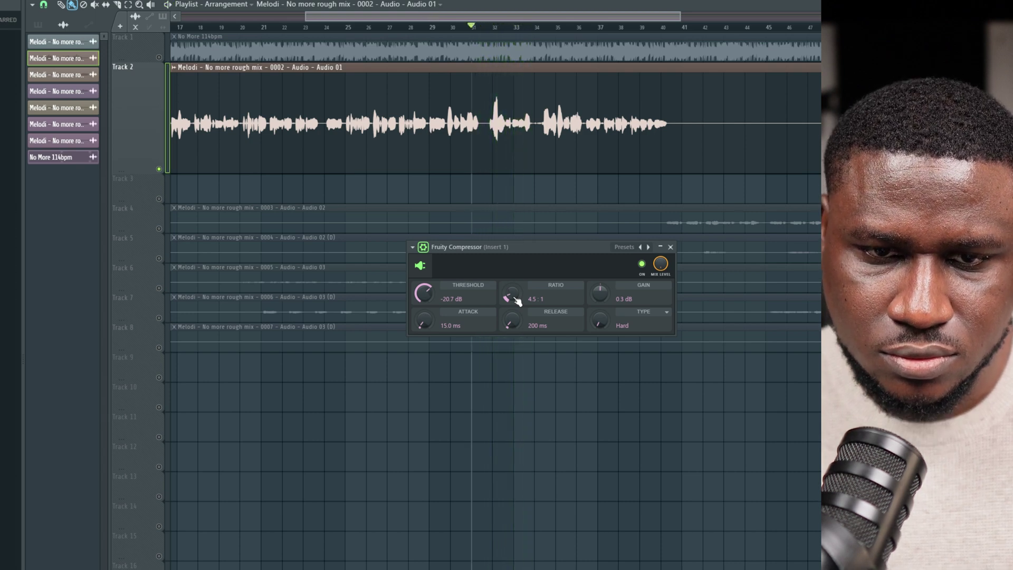
pyautogui.scroll(-3, 517, 296)
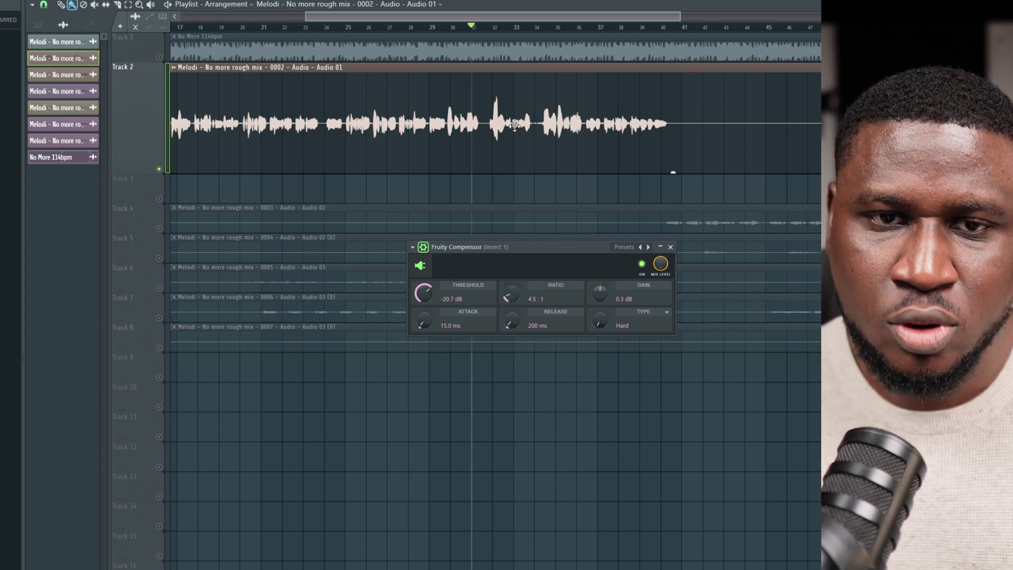
# Play the vocal and pull the Fruity Compressor threshold down toward -30.4 dB, with 4.5:1 ratio, 7.6 ms attack and 9.8 dB gain
pyautogui.click(495, 109)
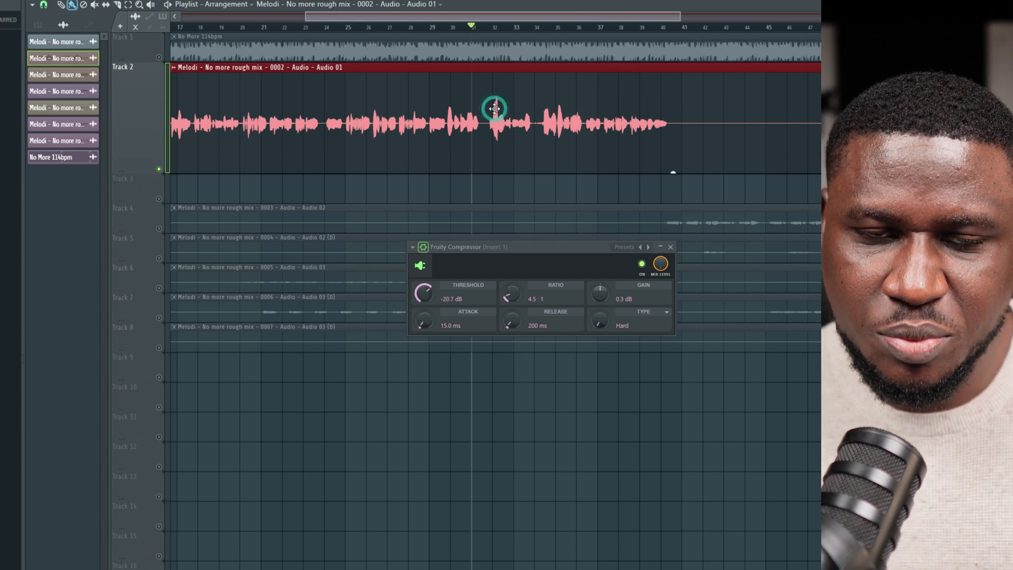
pyautogui.press('space')
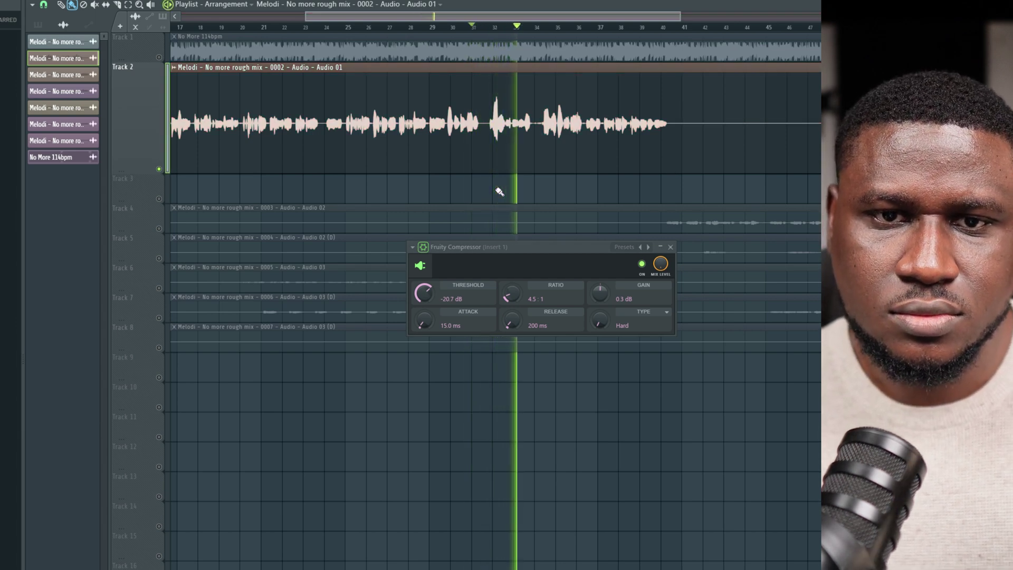
pyautogui.press('space')
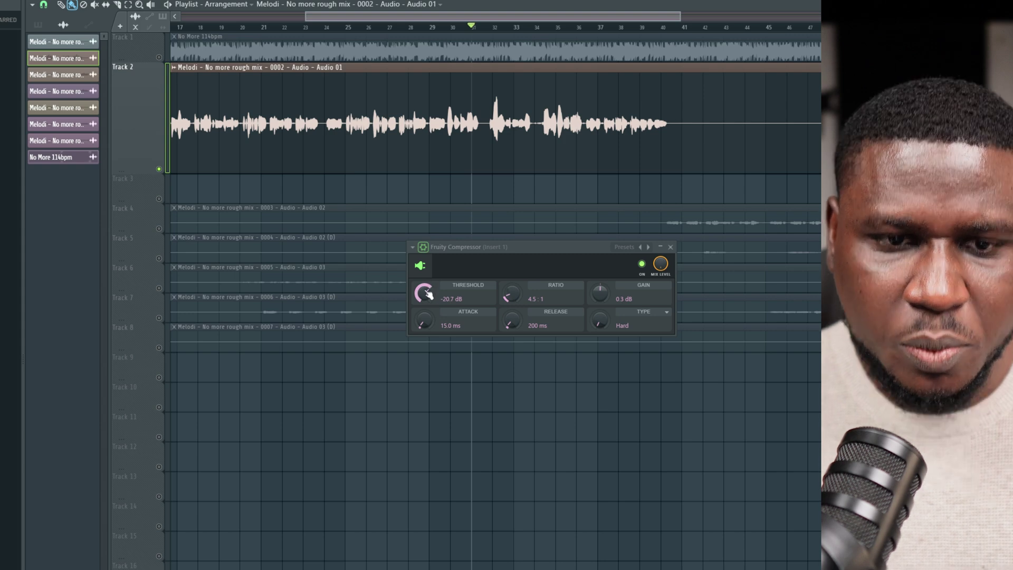
pyautogui.moveTo(429, 295); pyautogui.dragTo(428, 299)
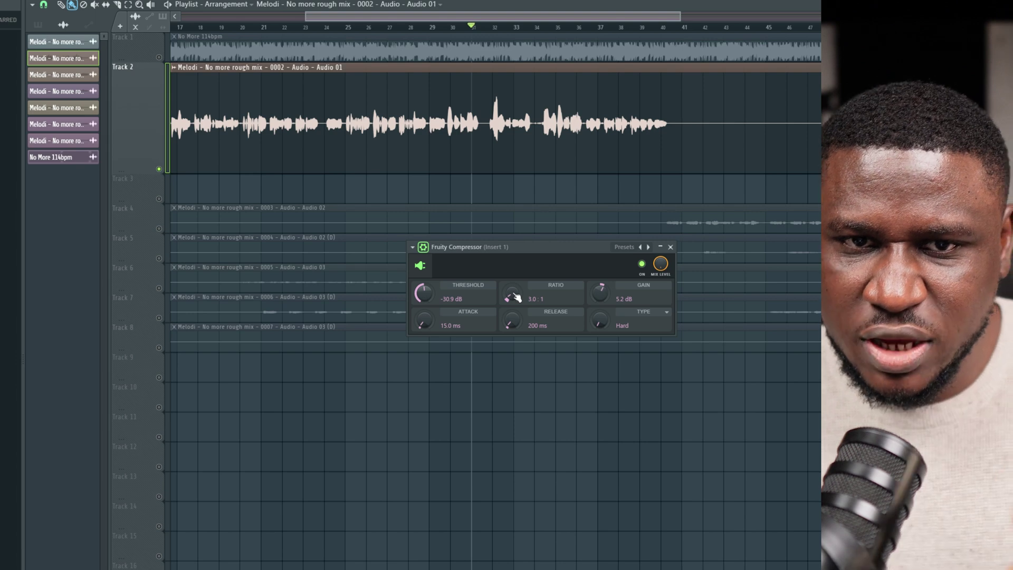
pyautogui.scroll(5, 489, 104)
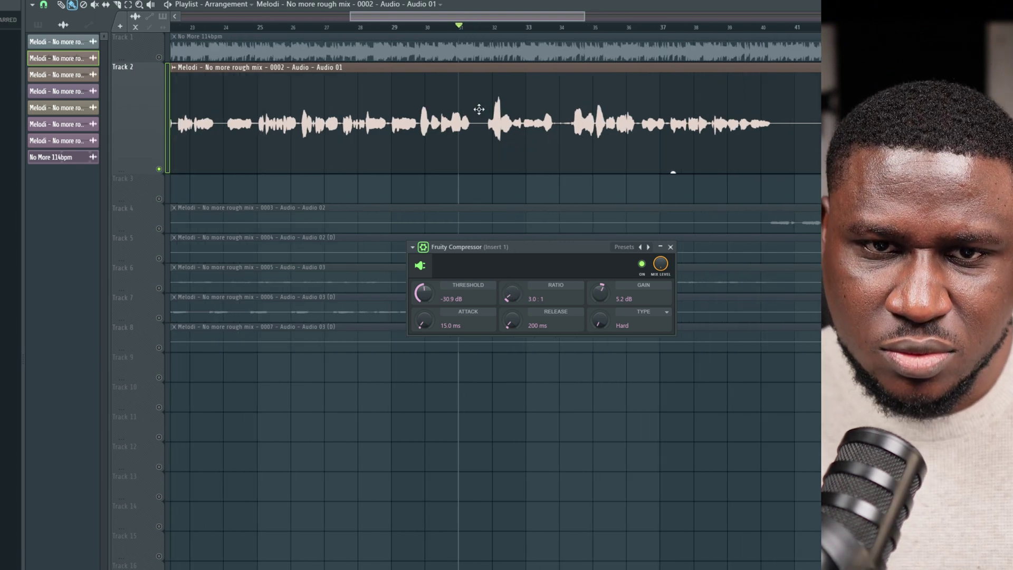
pyautogui.click(501, 111)
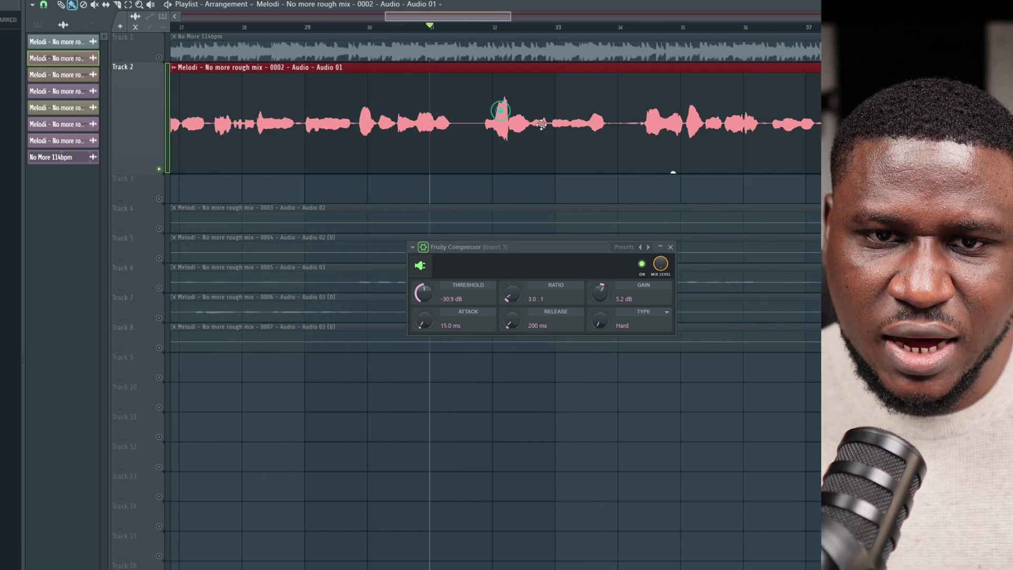
pyautogui.click(531, 186)
pyautogui.scroll(-3, 516, 269)
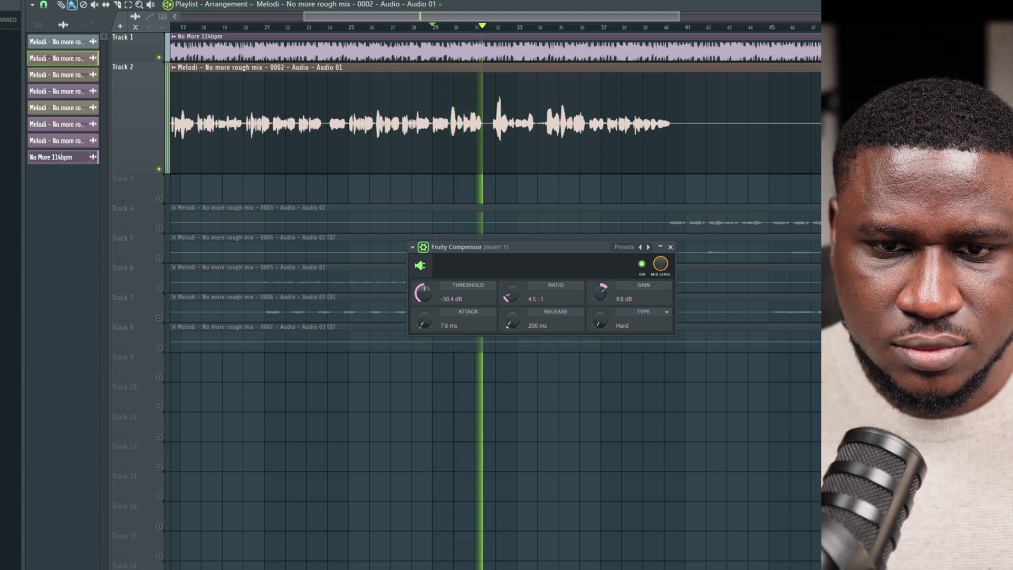
# Trim the Fruity Compressor gain to 9.6 dB, audition the vocal with it bypassed, then show the Mixer
pyautogui.moveTo(601, 292); pyautogui.dragTo(608, 290)
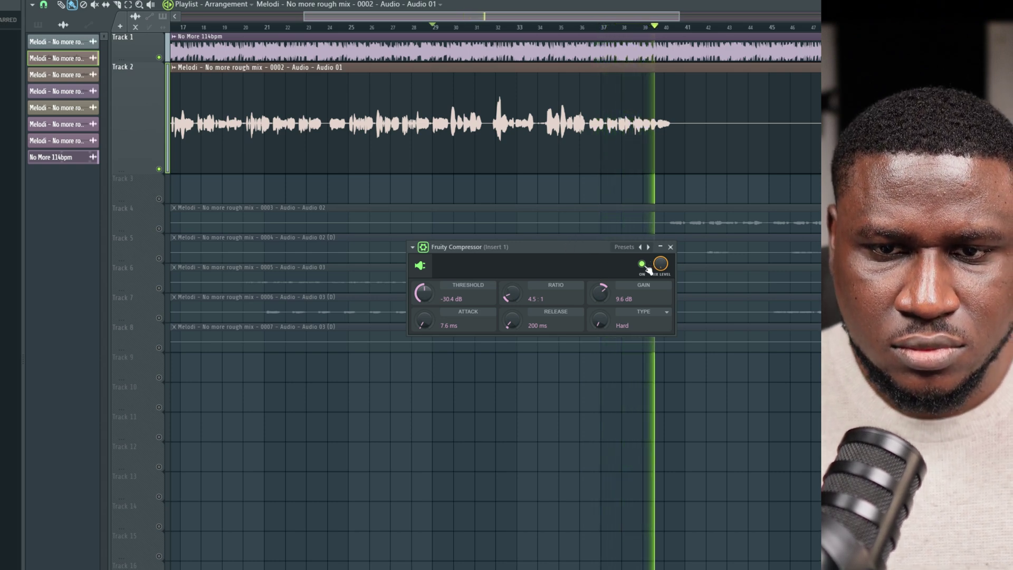
pyautogui.press('space')
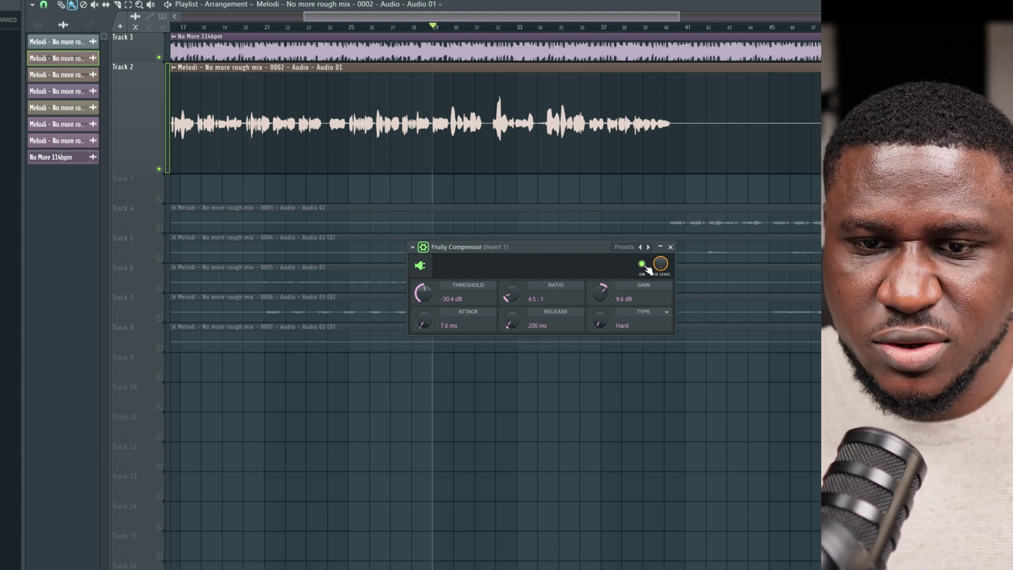
pyautogui.click(642, 263)
pyautogui.press('space')
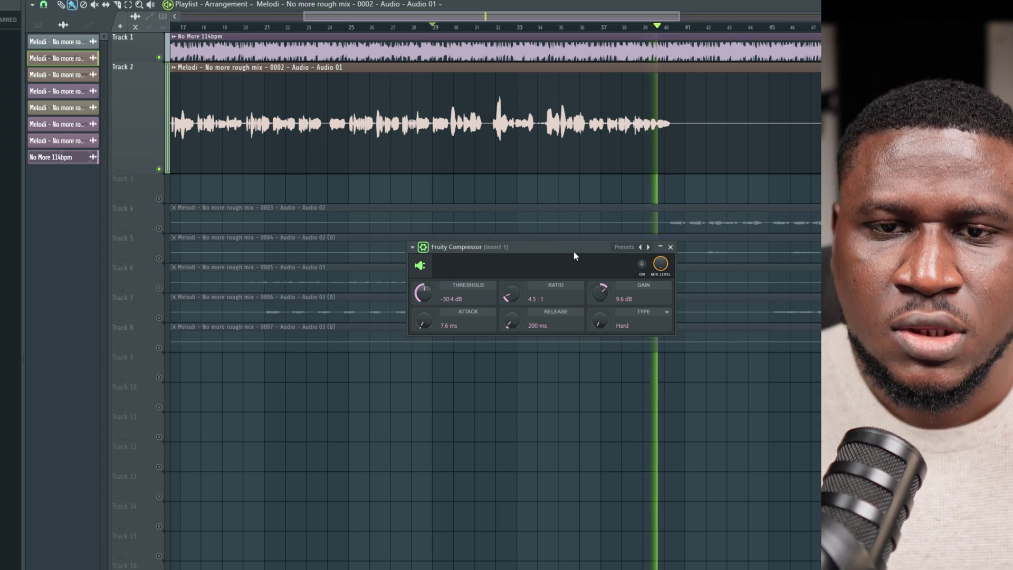
pyautogui.press('space')
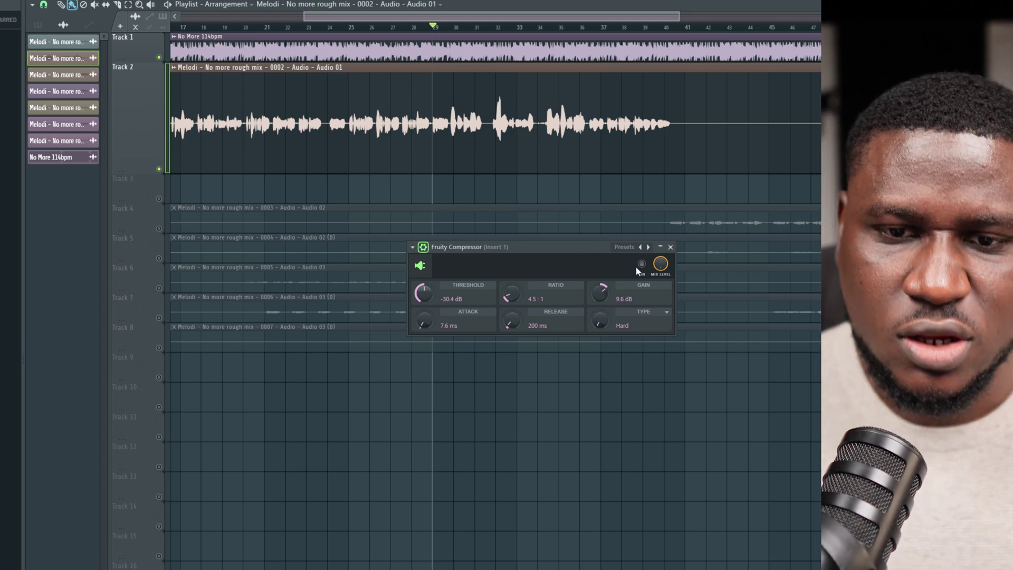
pyautogui.press('F9')
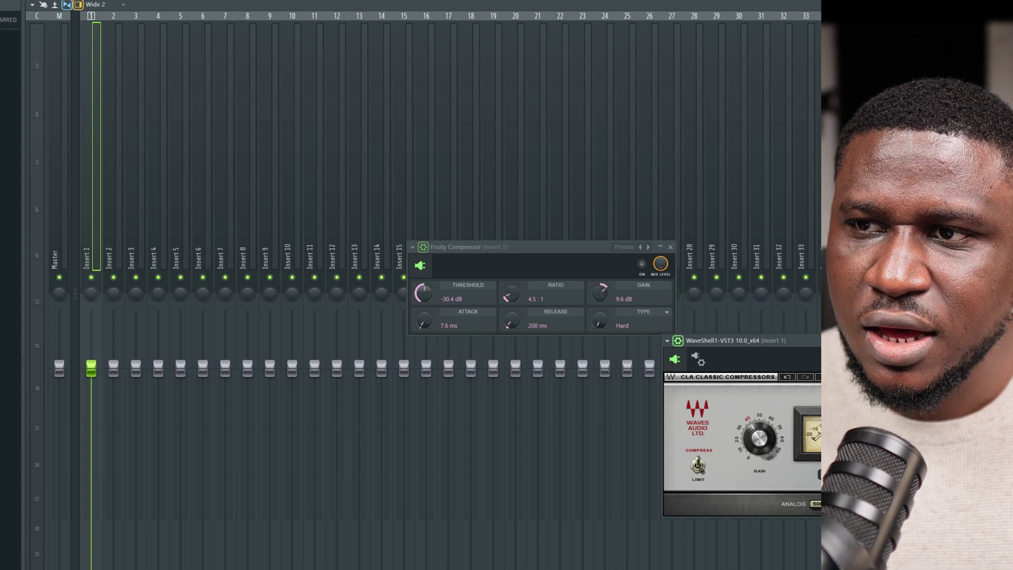
# Return to the Playlist and center the CLA-2A window, moving the Fruity Compressor aside to the right
pyautogui.press('F5')
pyautogui.moveTo(771, 351); pyautogui.dragTo(477, 364)
pyautogui.moveTo(545, 264); pyautogui.dragTo(693, 81)
pyautogui.moveTo(599, 354); pyautogui.dragTo(618, 207)
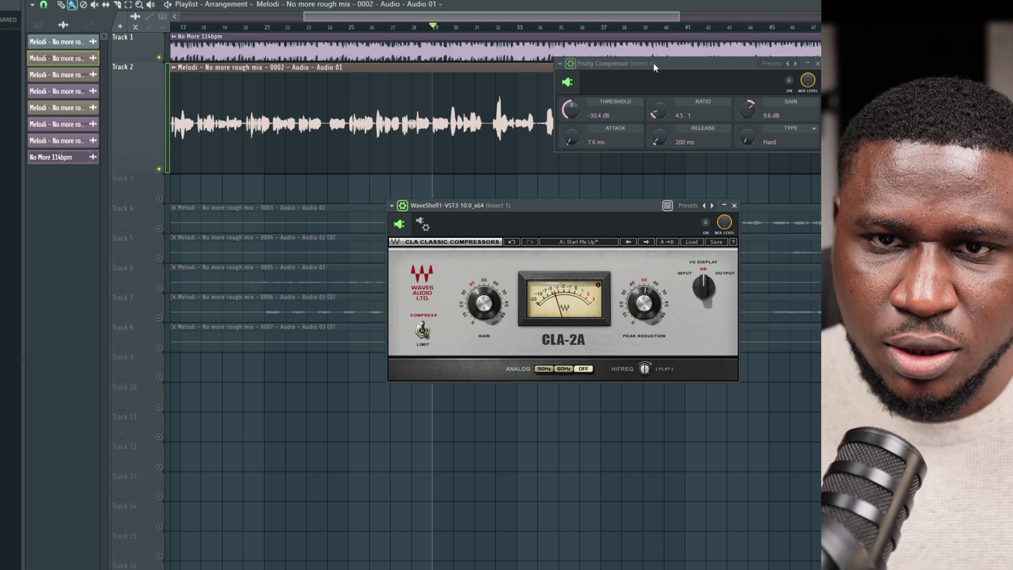
pyautogui.moveTo(653, 62); pyautogui.dragTo(871, 58)
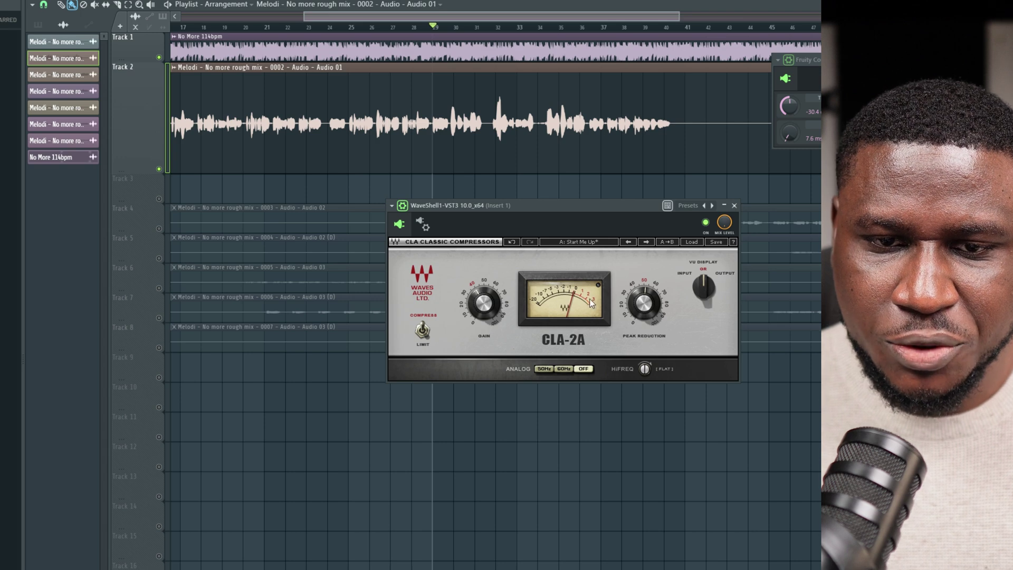
# Play the vocal and raise the CLA-2A Peak Reduction to about 52
pyautogui.moveTo(484, 311)
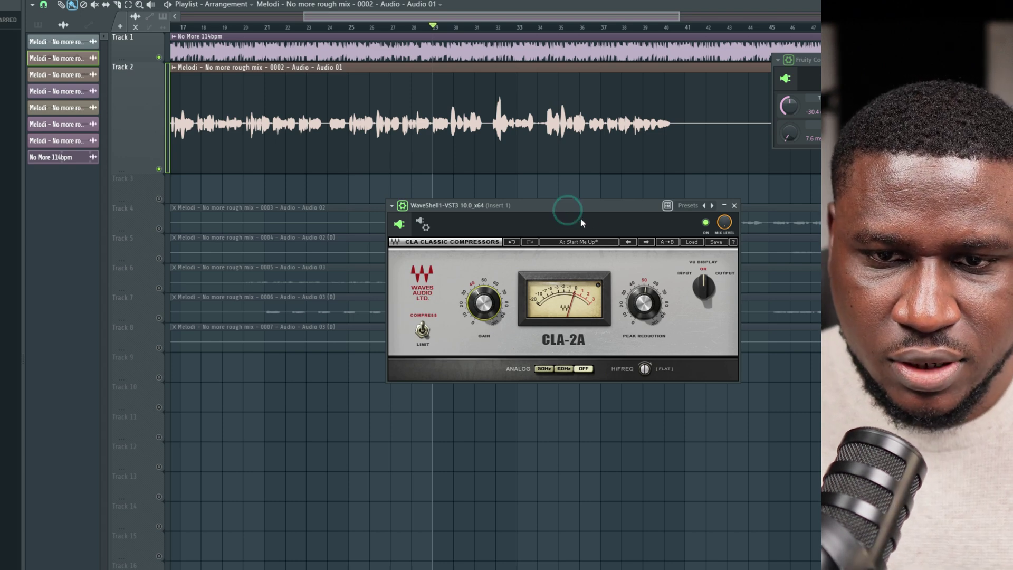
pyautogui.press('space')
pyautogui.press('space')
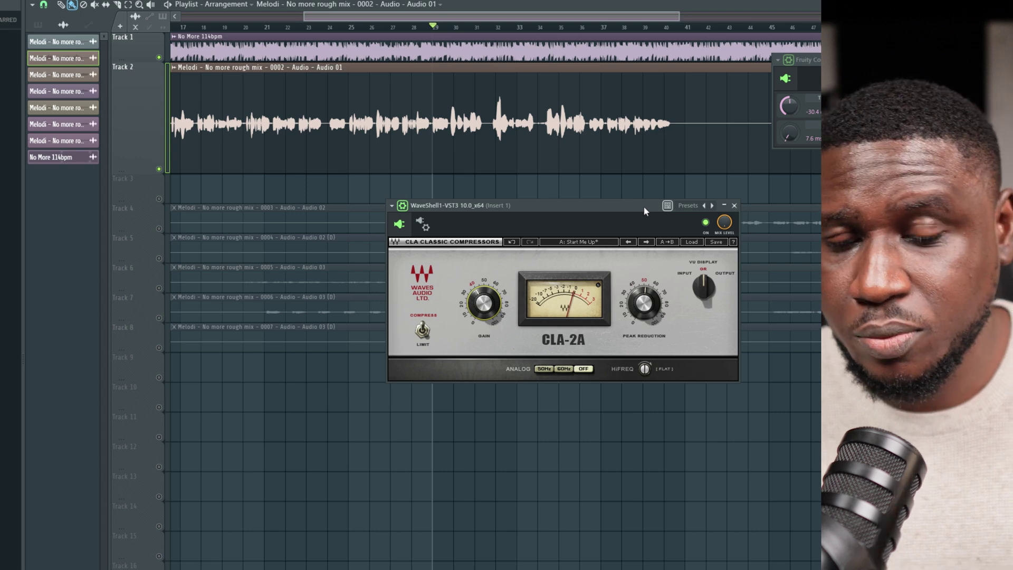
pyautogui.press('space')
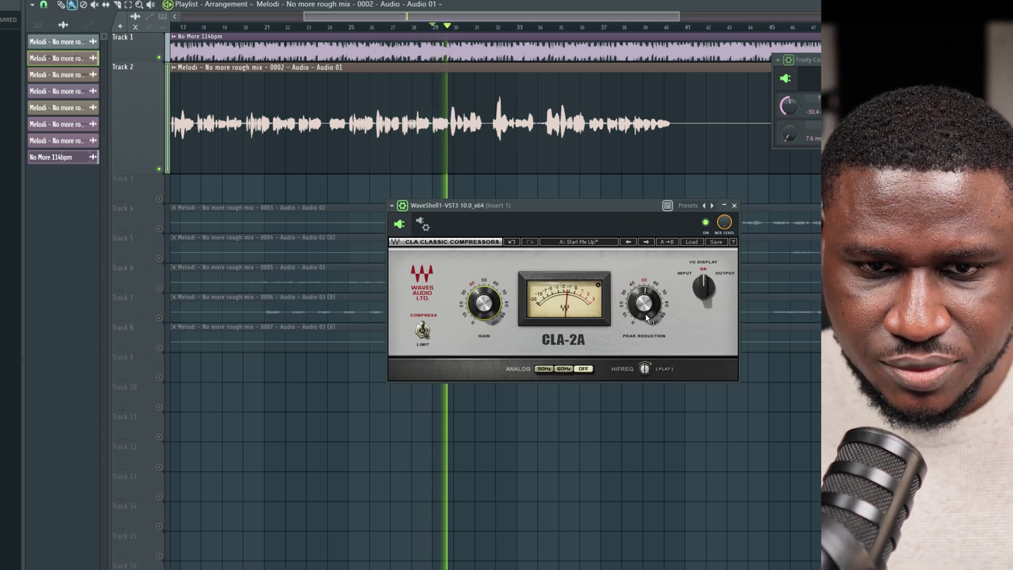
pyautogui.moveTo(647, 309)
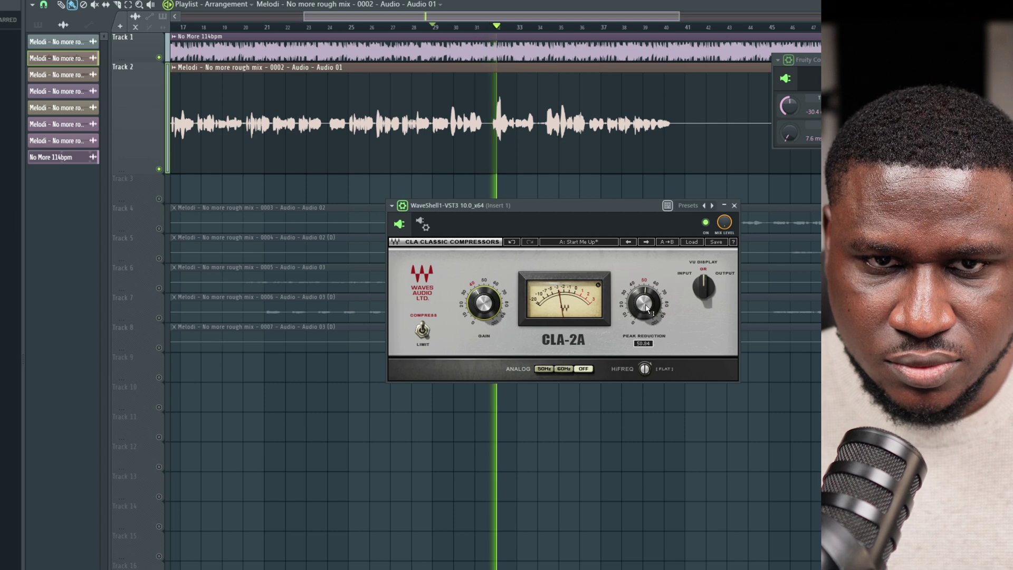
pyautogui.press('space')
pyautogui.moveTo(647, 309); pyautogui.dragTo(647, 307)
pyautogui.press('space')
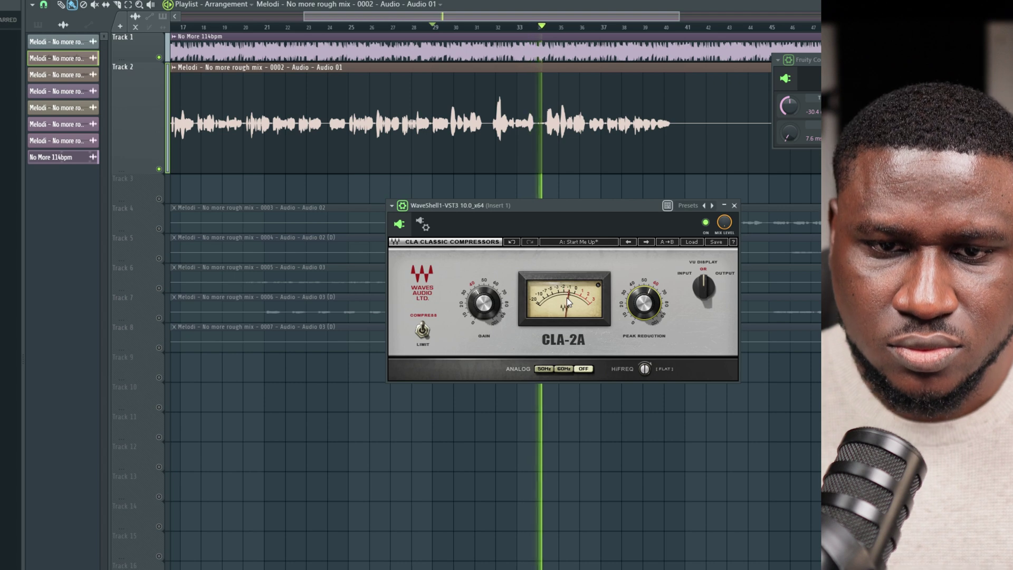
pyautogui.moveTo(644, 302)
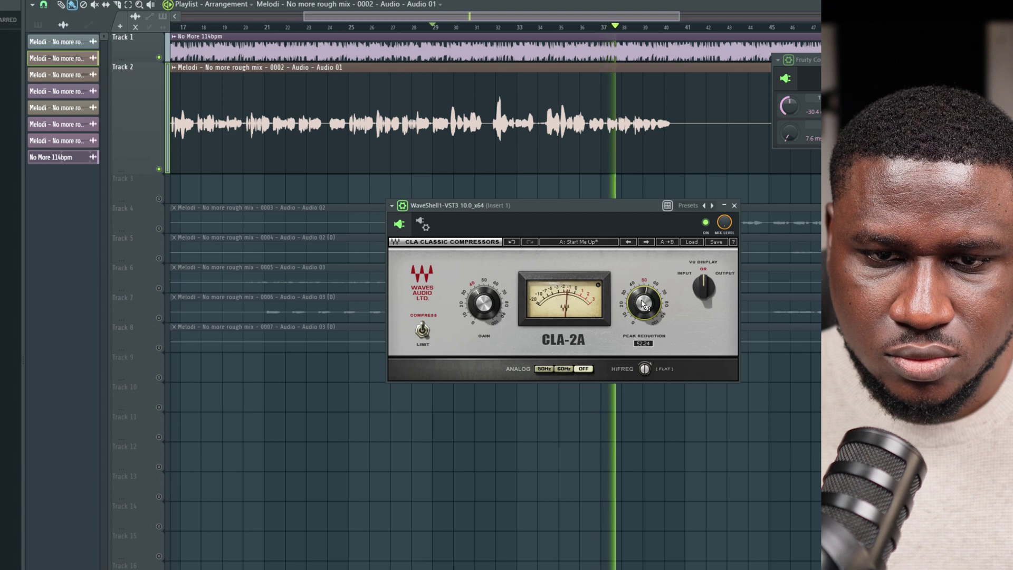
pyautogui.press('space')
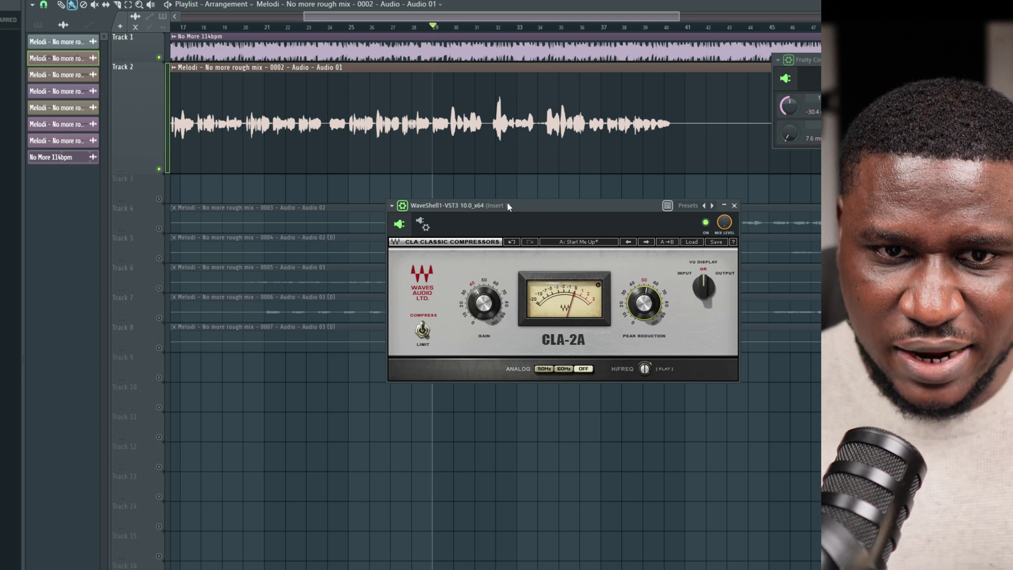
# Compare the vocal with the CLA-2A switched off, then switch it back on
pyautogui.moveTo(507, 203); pyautogui.dragTo(519, 230)
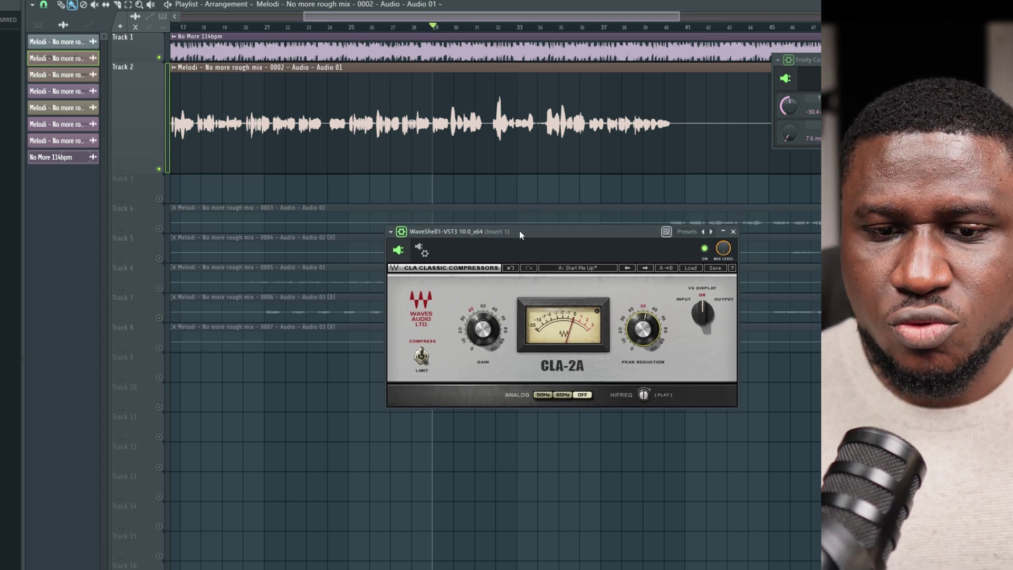
pyautogui.press('space')
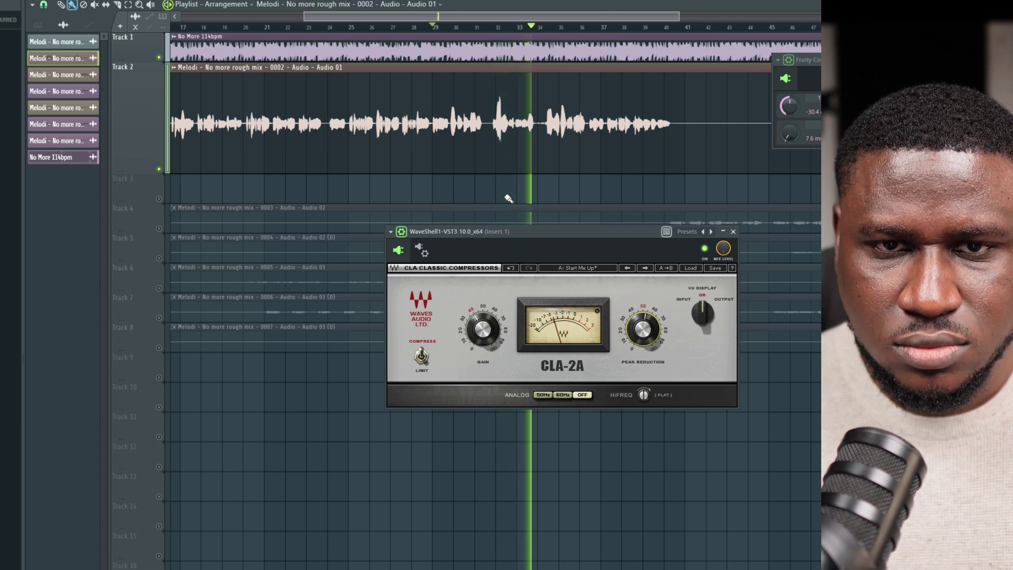
pyautogui.press('space')
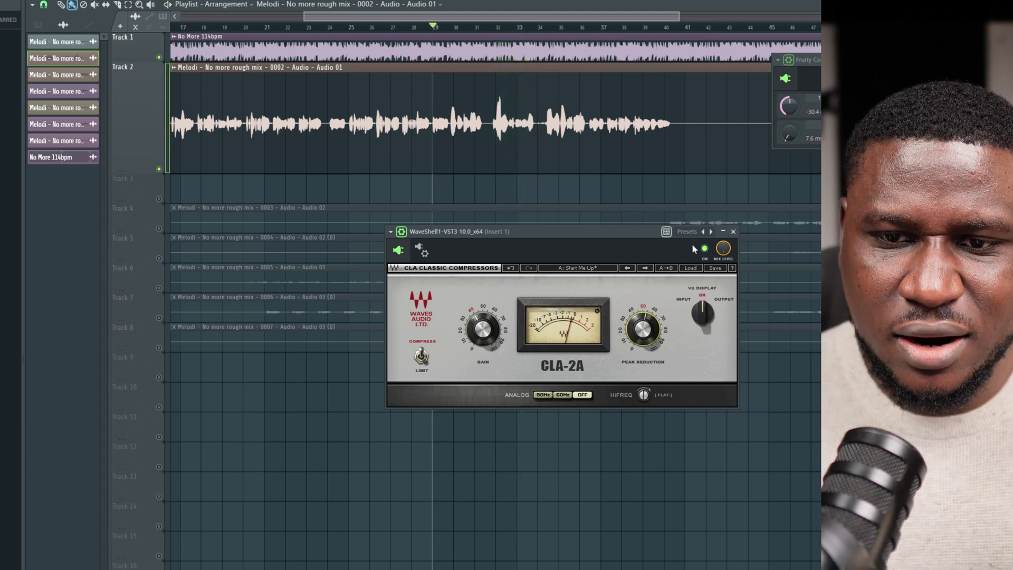
pyautogui.click(706, 251)
pyautogui.press('space')
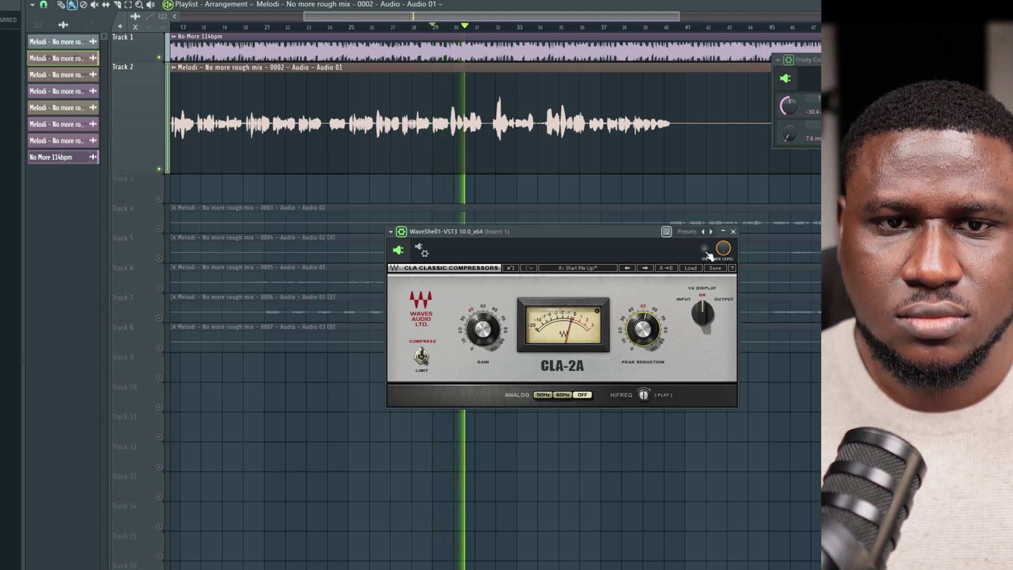
pyautogui.press('space')
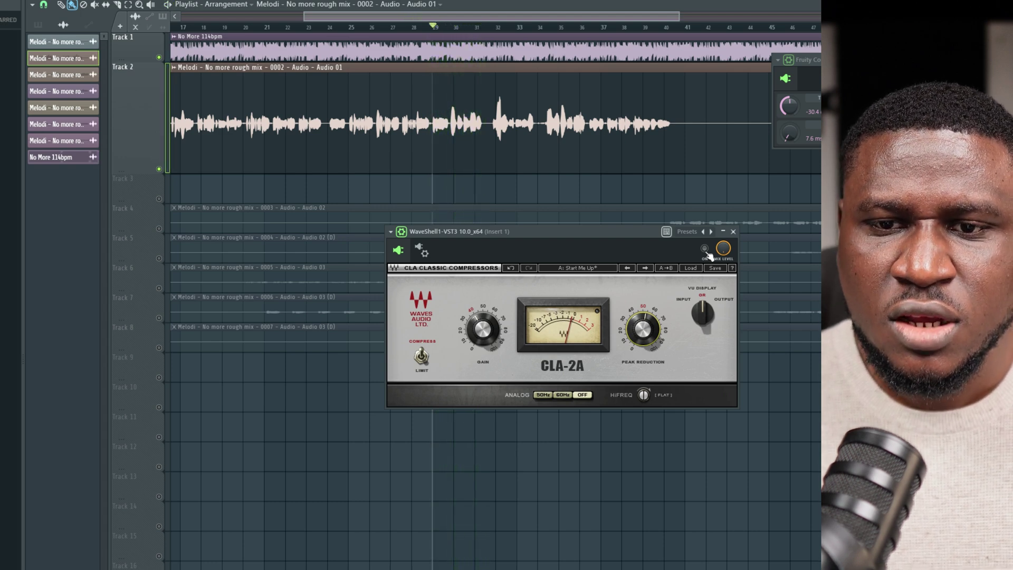
pyautogui.click(706, 251)
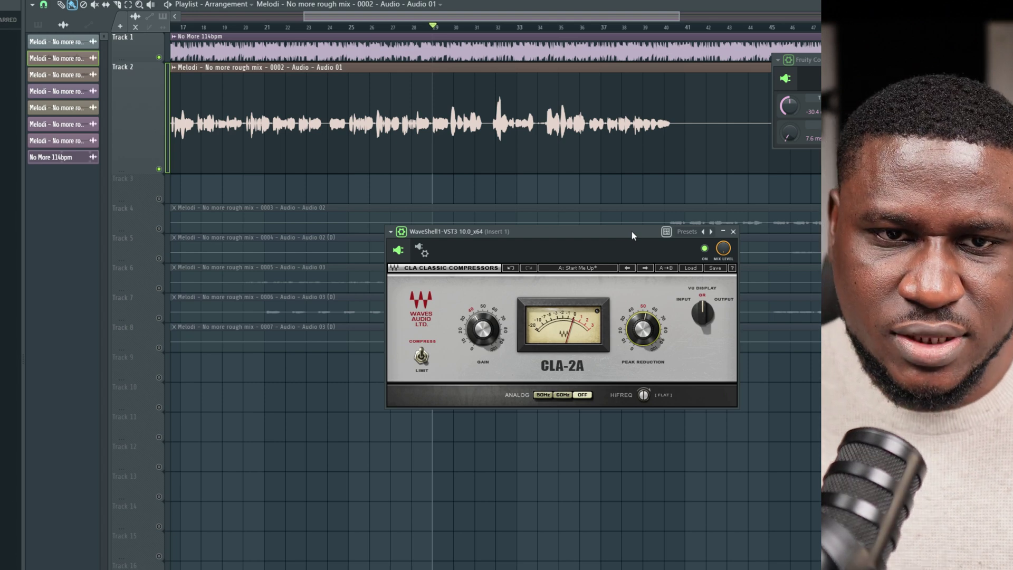
# Bypass the CLA-2A and set its gain to 34.68 while auditioning the vocal
pyautogui.press('space')
pyautogui.click(710, 252)
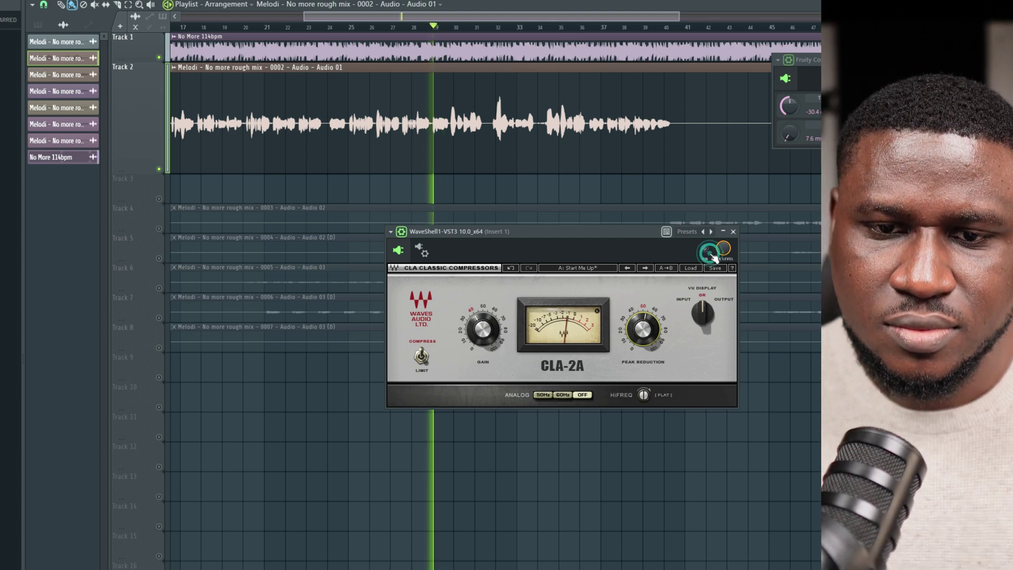
pyautogui.press('space')
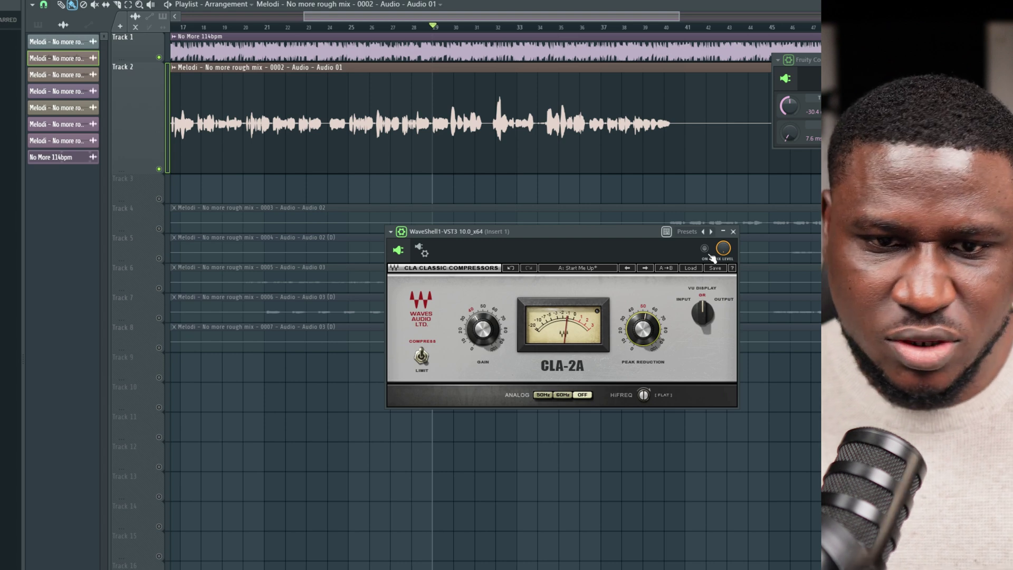
pyautogui.moveTo(478, 333); pyautogui.dragTo(477, 330)
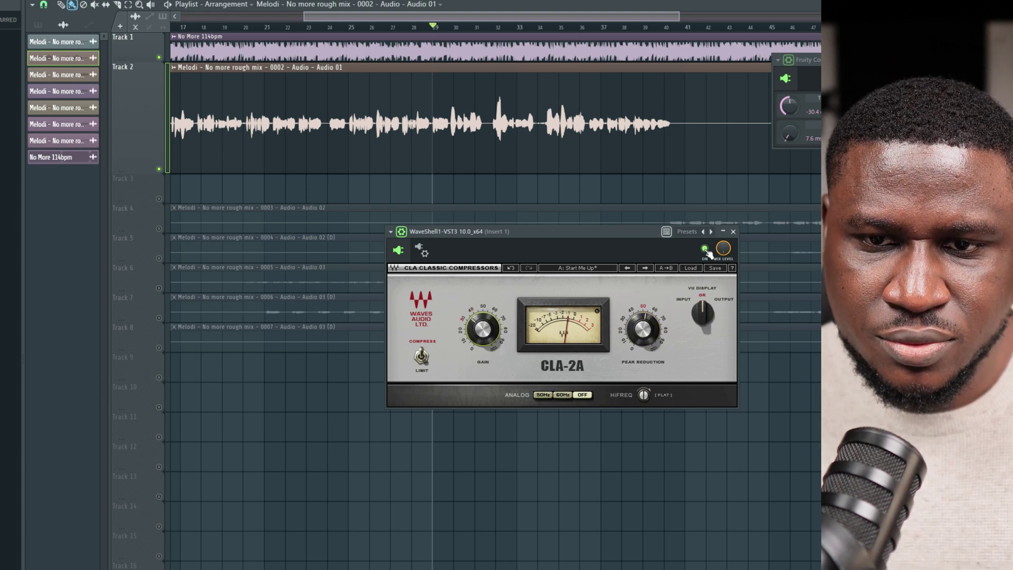
pyautogui.press('space')
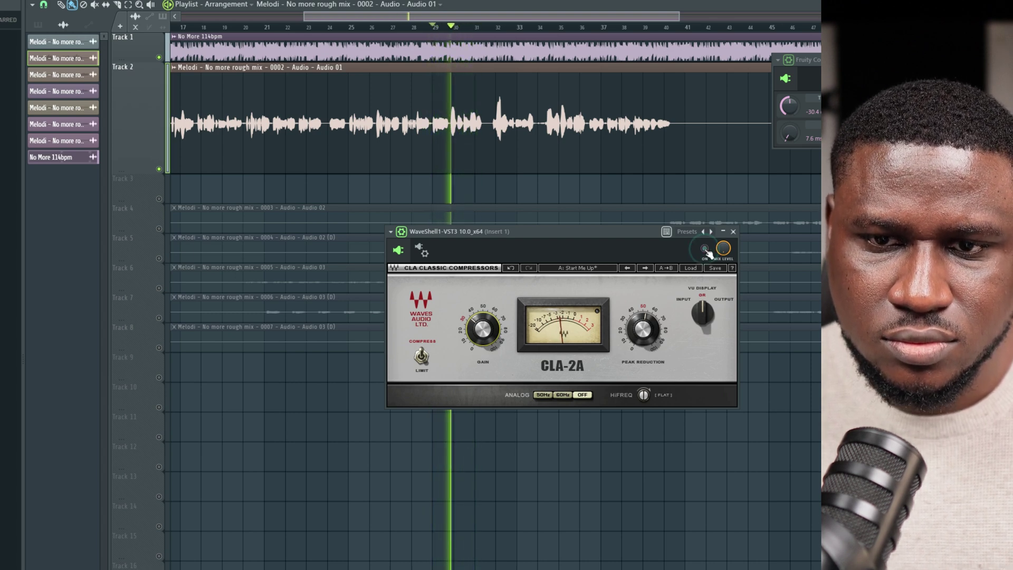
pyautogui.press('space')
# Switch the CLA-2A back on and play the vocal through it
pyautogui.press('space')
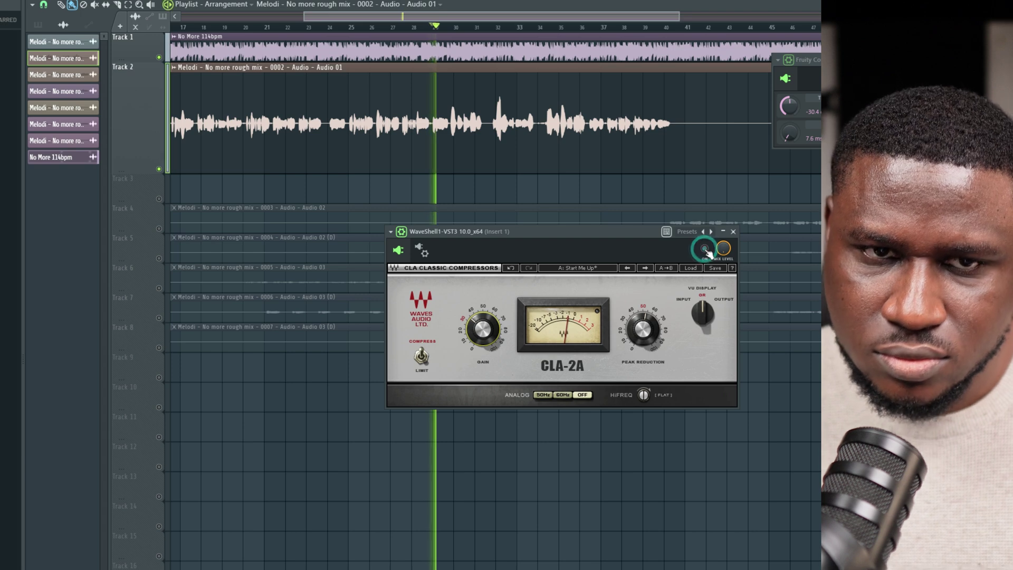
pyautogui.scroll(5, 510, 135)
pyautogui.press('space')
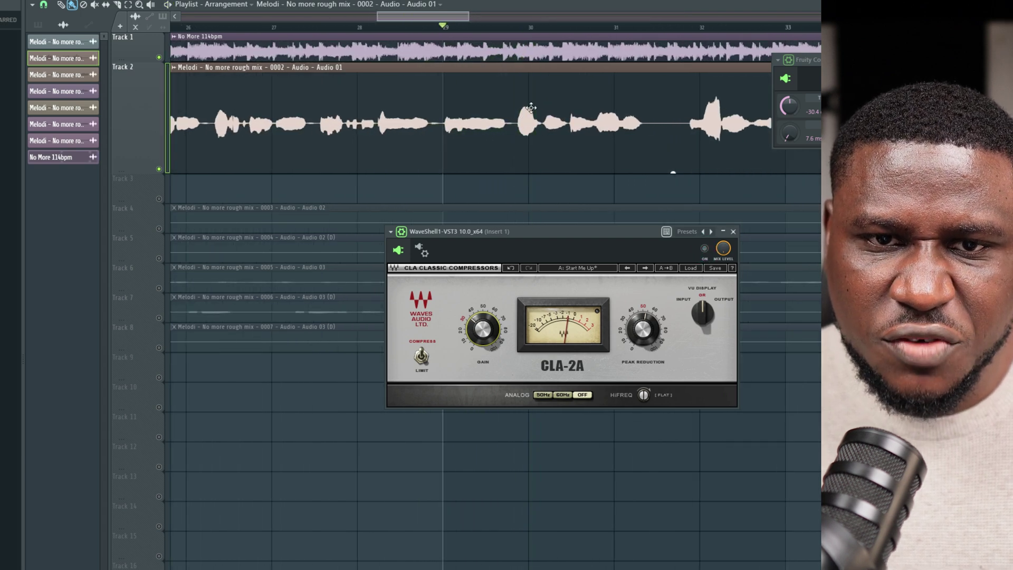
pyautogui.press('space')
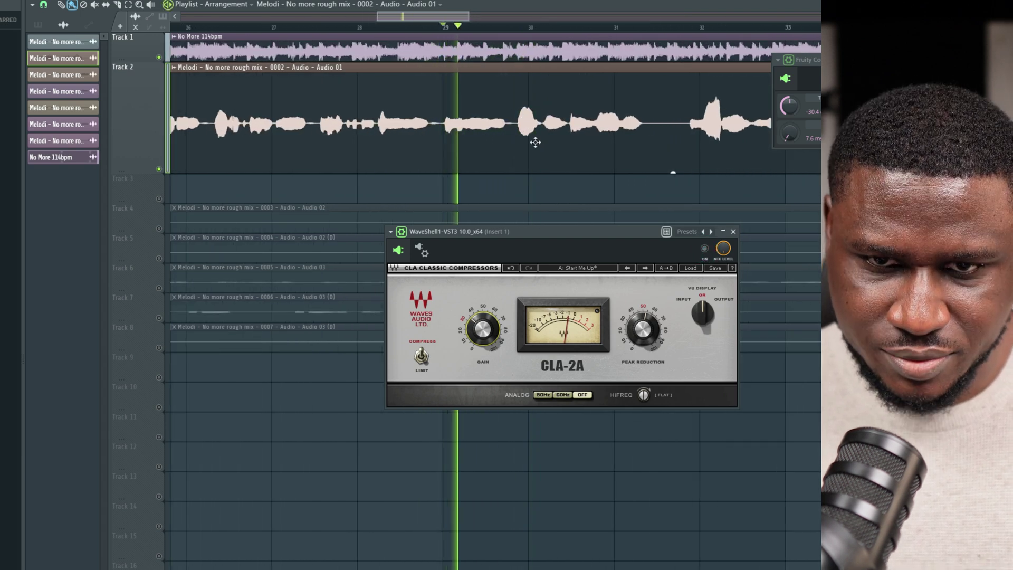
pyautogui.press('space')
pyautogui.click(705, 248)
pyautogui.press('space')
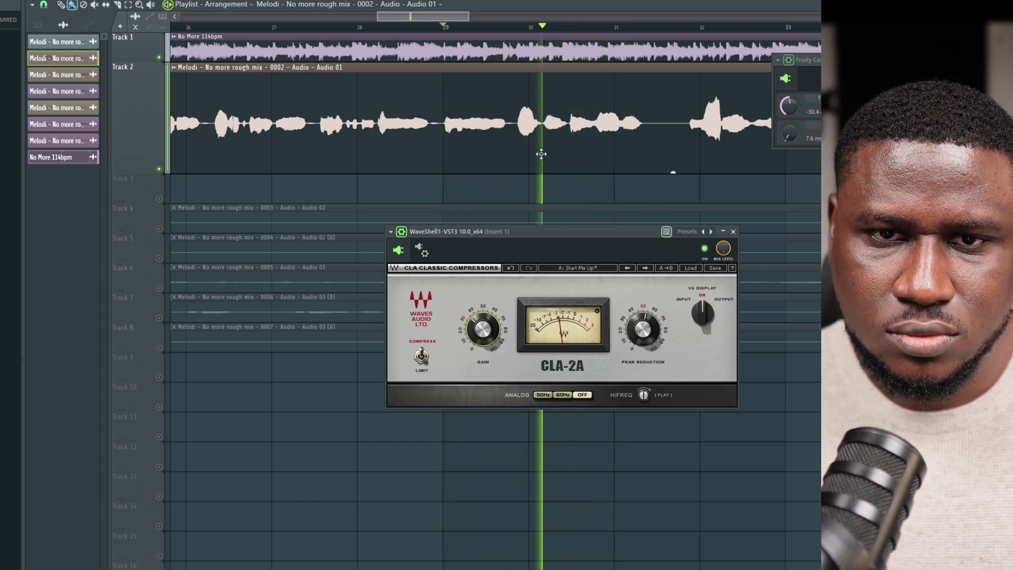
pyautogui.scroll(-3, 538, 157)
pyautogui.press('space')
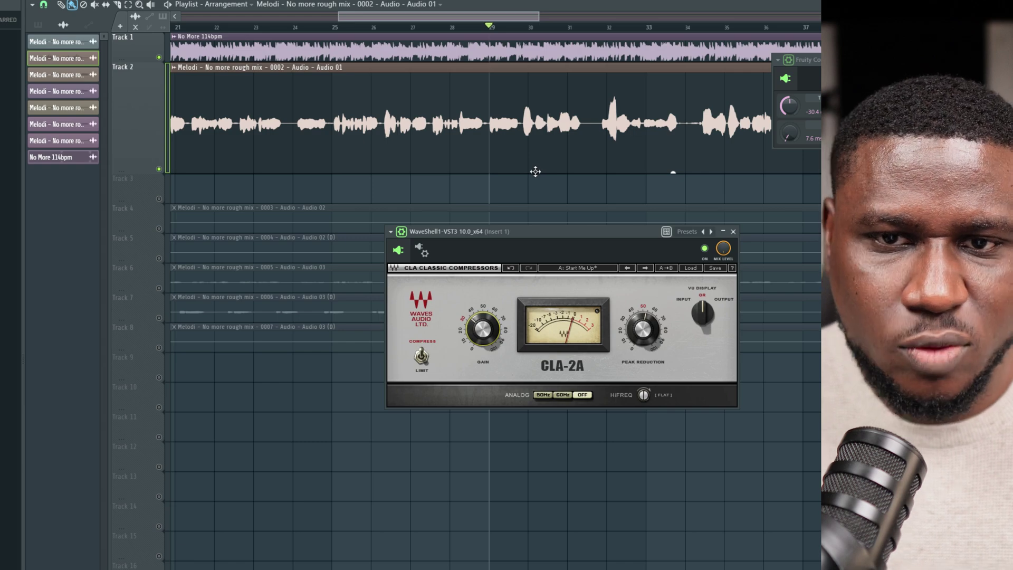
# Drag the Fruity Compressor window into view alongside the CLA-2A
pyautogui.scroll(-3, 527, 169)
pyautogui.scroll(4, 564, 139)
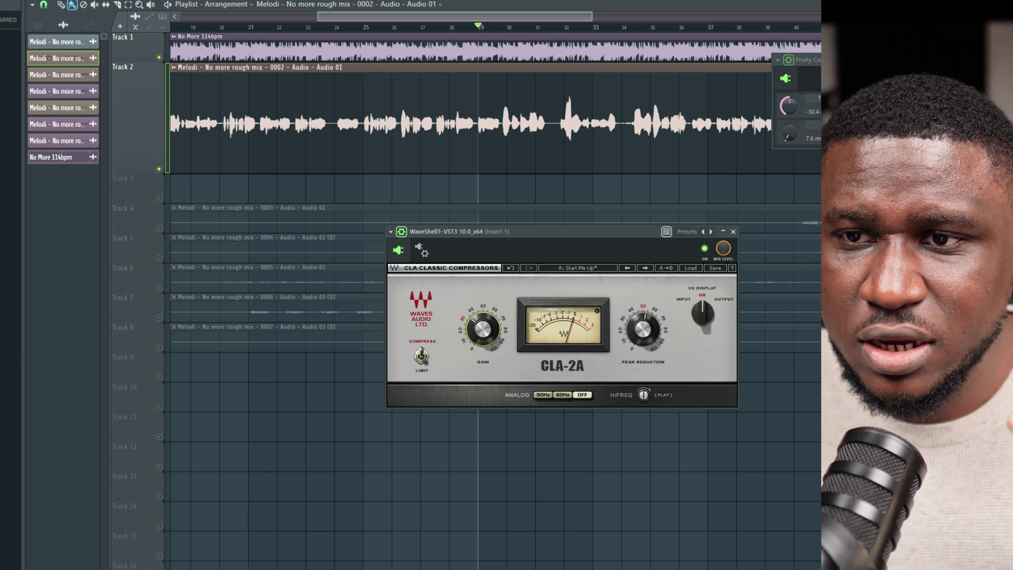
pyautogui.moveTo(840, 60); pyautogui.dragTo(274, 78)
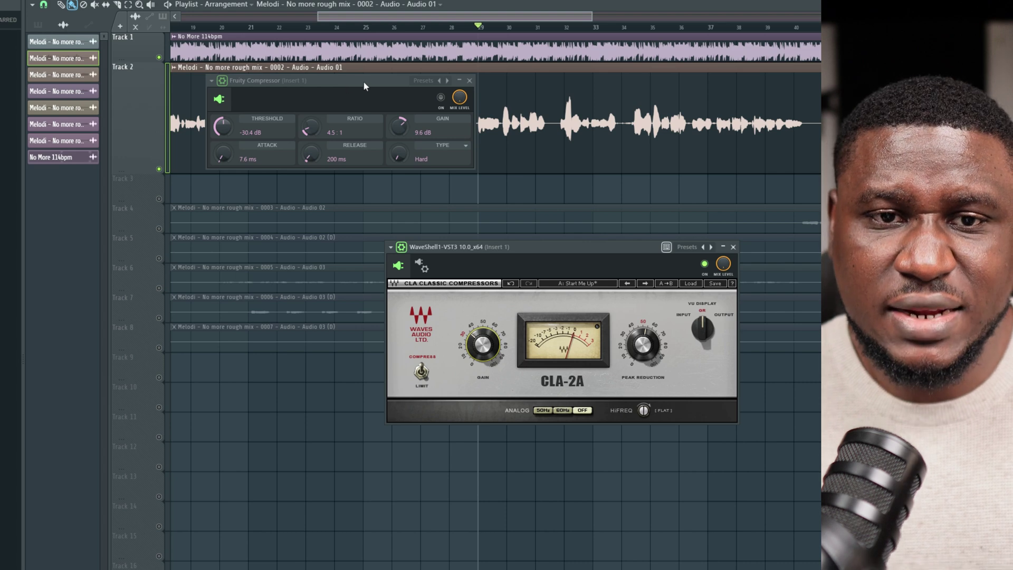
# Re-enable the Fruity Compressor and set the CLA-2A gain to about 37.32 while playing
pyautogui.click(441, 97)
pyautogui.press('space')
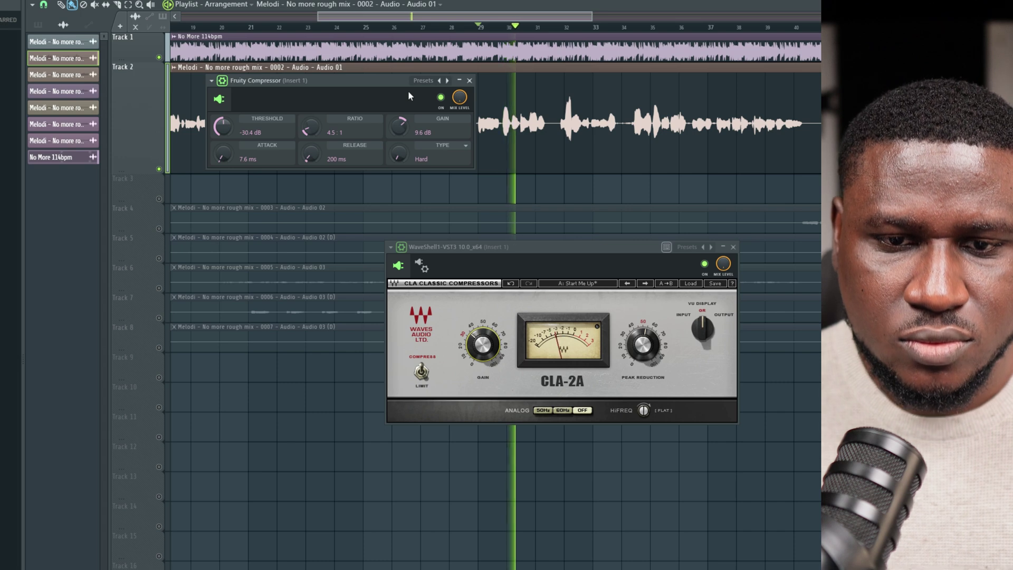
pyautogui.press('space')
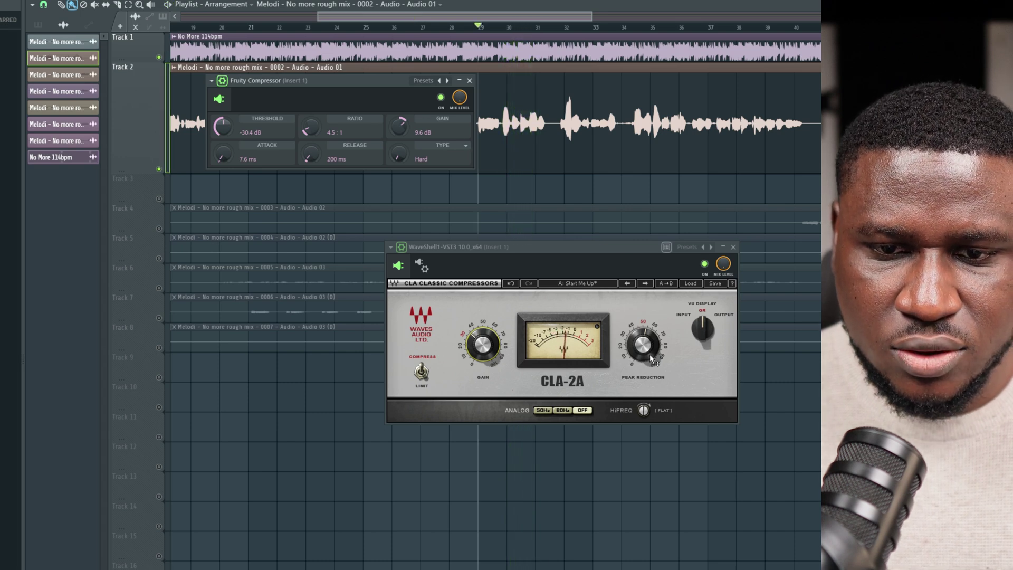
pyautogui.moveTo(483, 344)
pyautogui.press('space')
pyautogui.moveTo(483, 343); pyautogui.dragTo(483, 341)
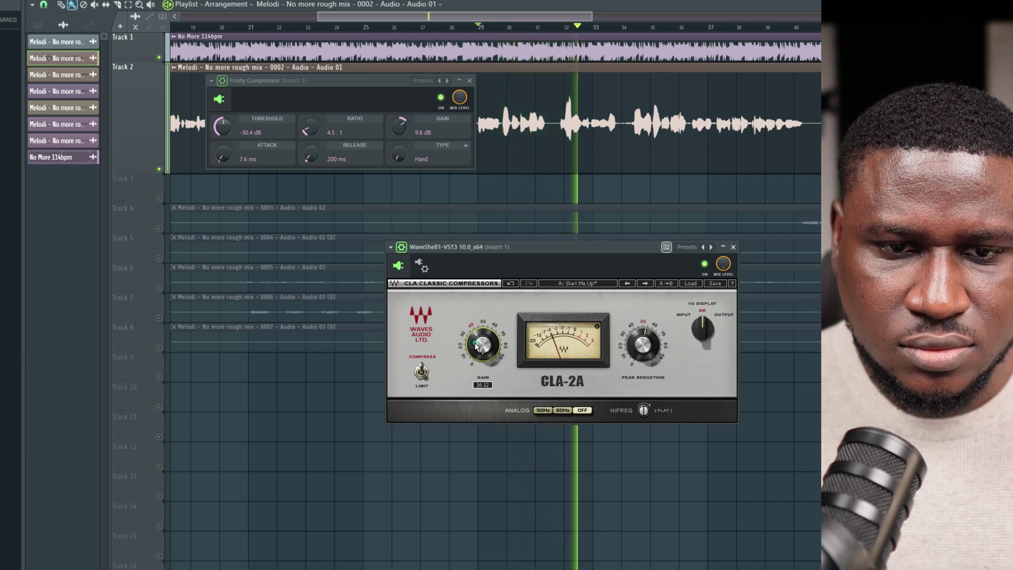
pyautogui.moveTo(483, 344); pyautogui.dragTo(482, 346)
pyautogui.press('space')
pyautogui.press('space')
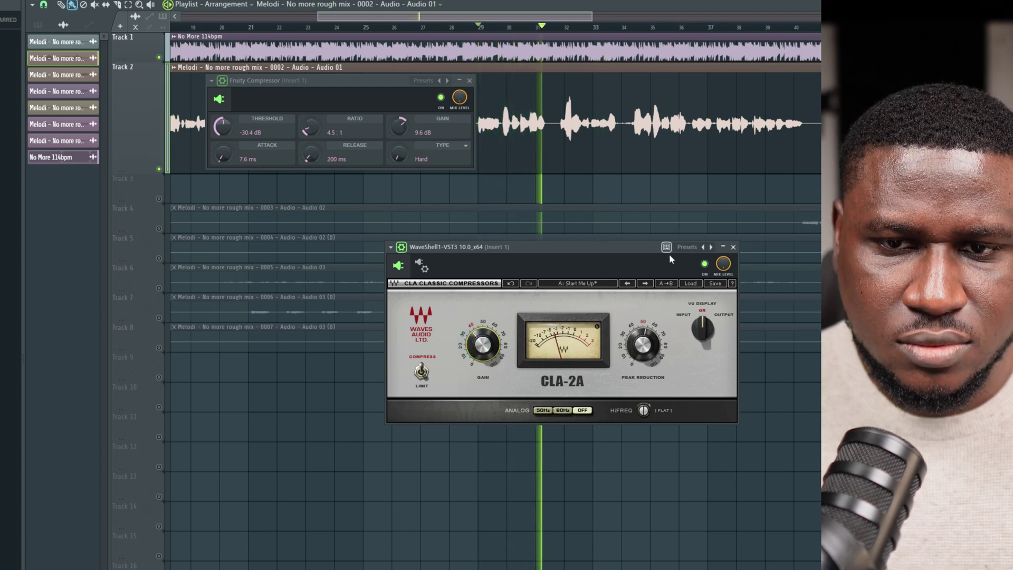
pyautogui.press('space')
# Compare the vocal with both compressors bypassed, then with the Fruity Compressor alone
pyautogui.click(703, 264)
pyautogui.click(436, 98)
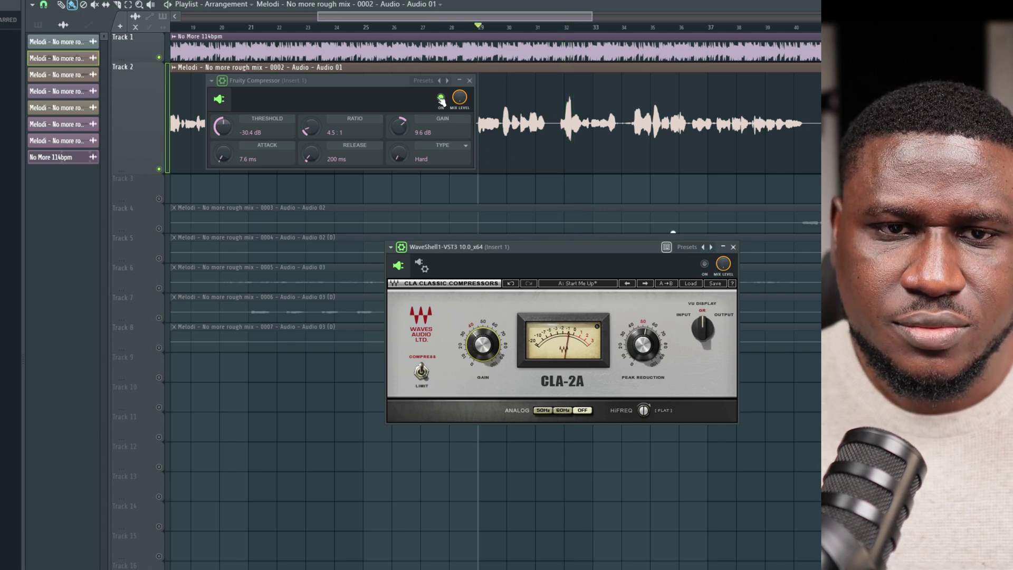
pyautogui.press('space')
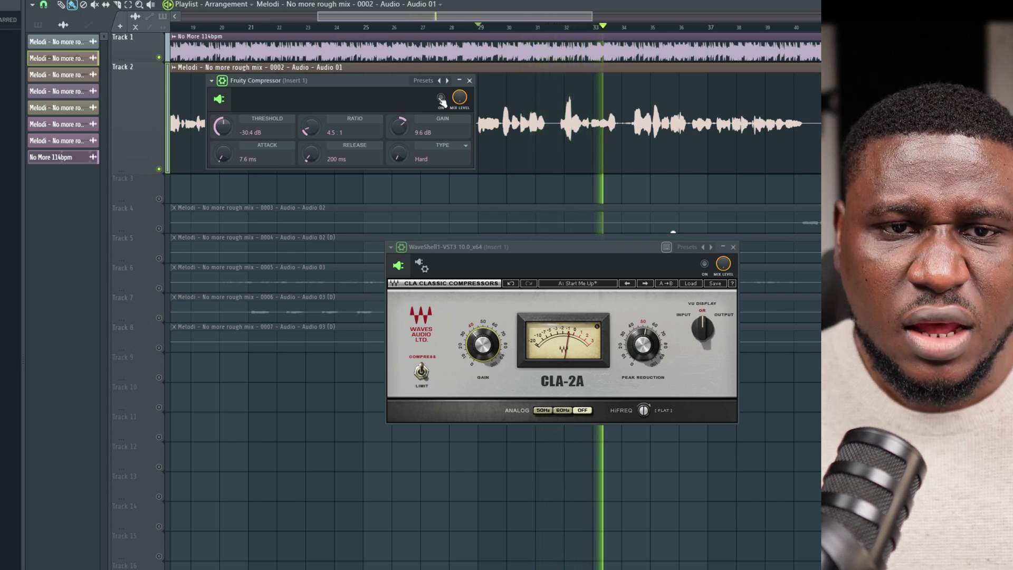
pyautogui.click(440, 99)
pyautogui.press('space')
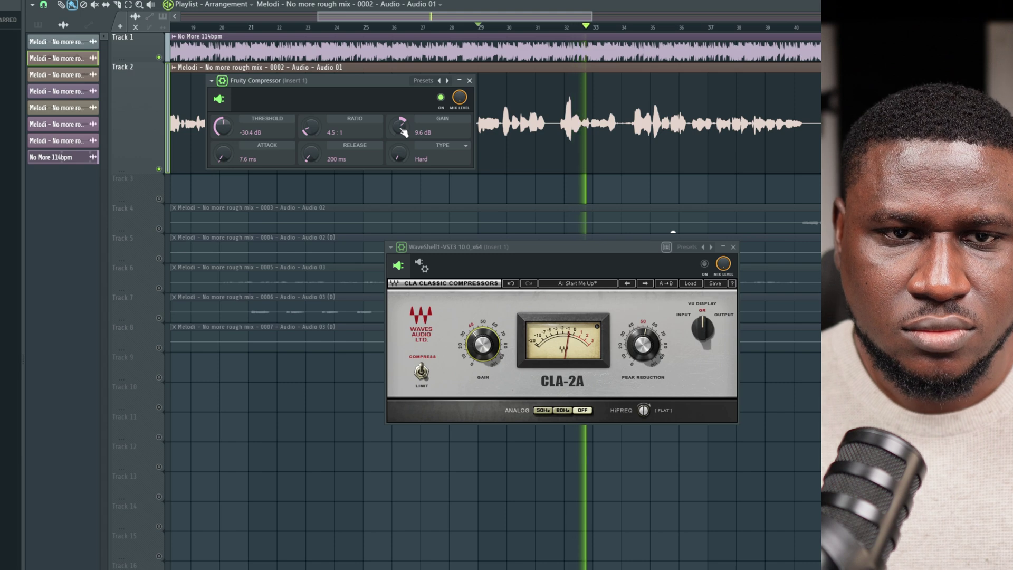
pyautogui.press('space')
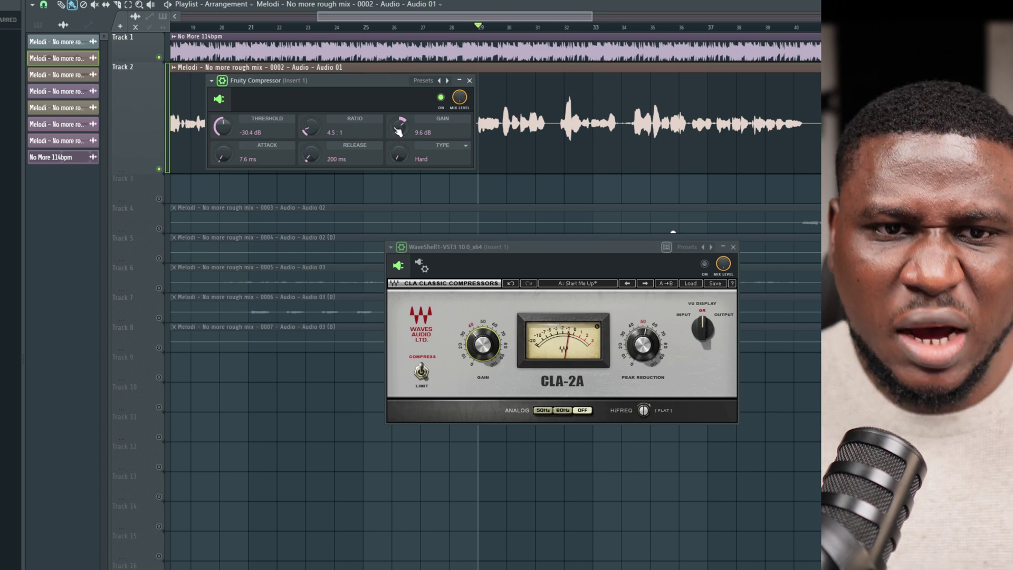
# Raise the Fruity Compressor gain to 13 dB, then lower it to 8.7 dB
pyautogui.moveTo(564, 250); pyautogui.dragTo(552, 246)
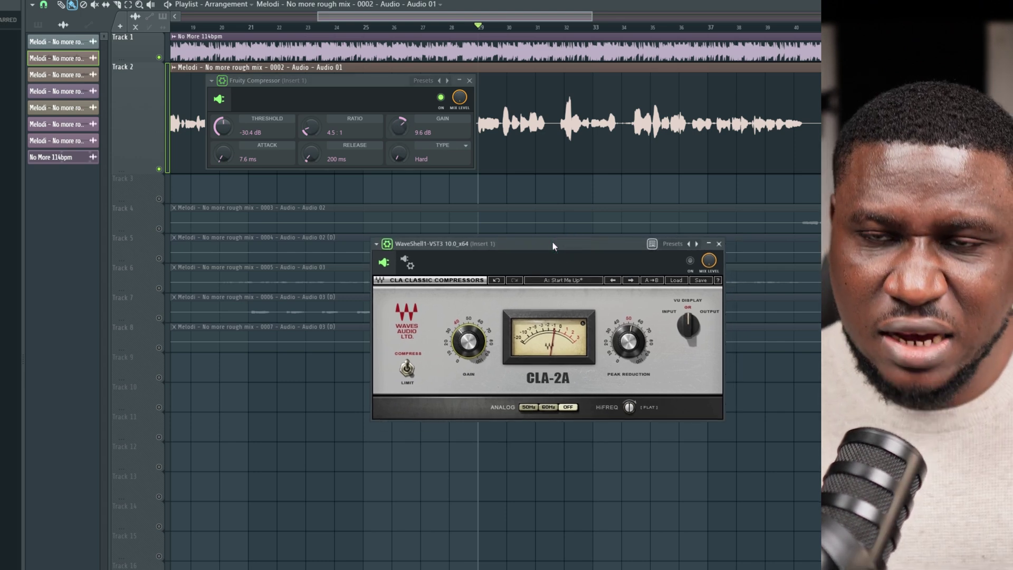
pyautogui.click(406, 96)
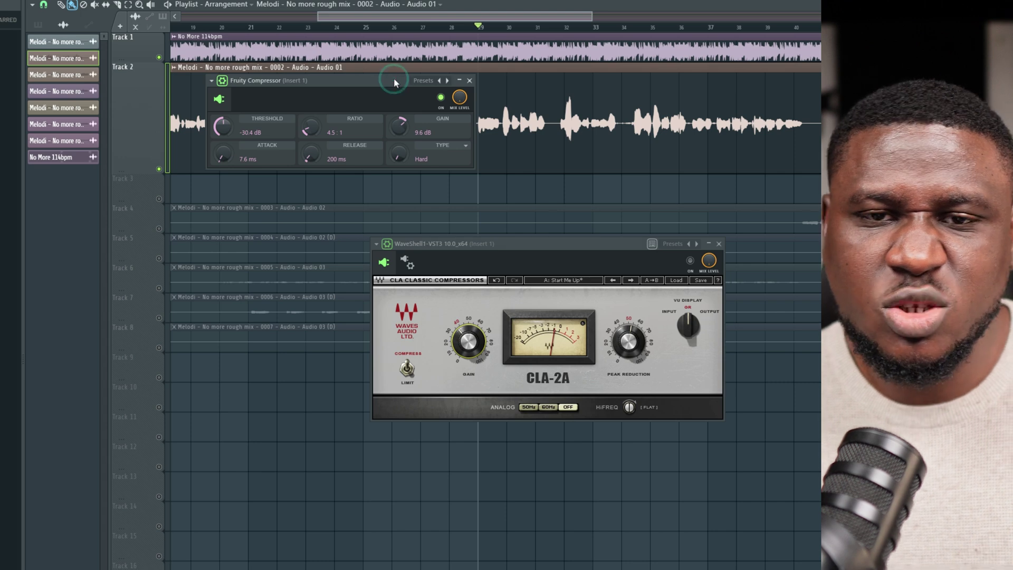
pyautogui.moveTo(404, 125); pyautogui.dragTo(397, 84)
pyautogui.press('space')
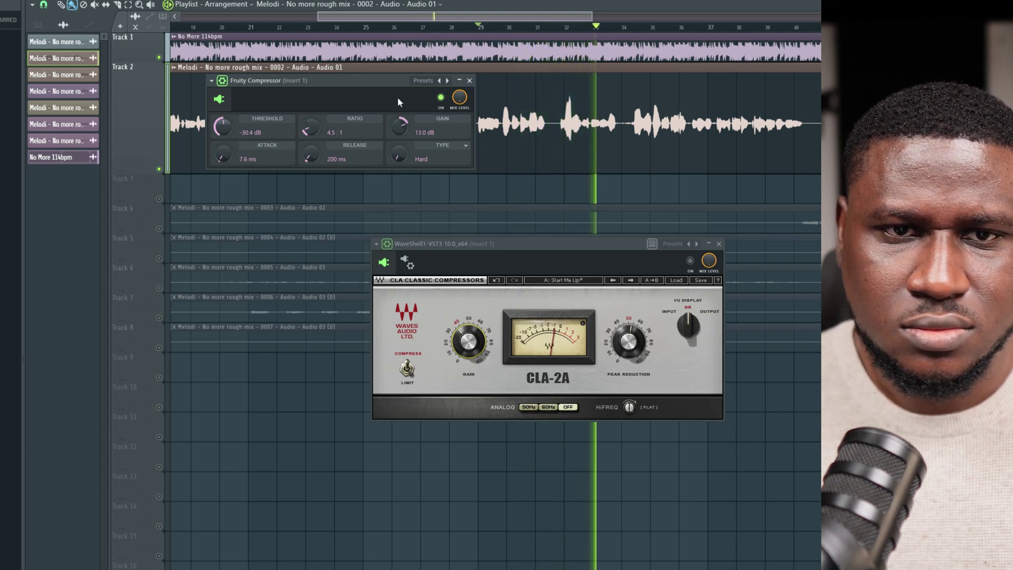
pyautogui.press('space')
pyautogui.moveTo(399, 126); pyautogui.dragTo(399, 138)
# Switch the CLA-2A back on and play the vocal through both compressors
pyautogui.click(689, 261)
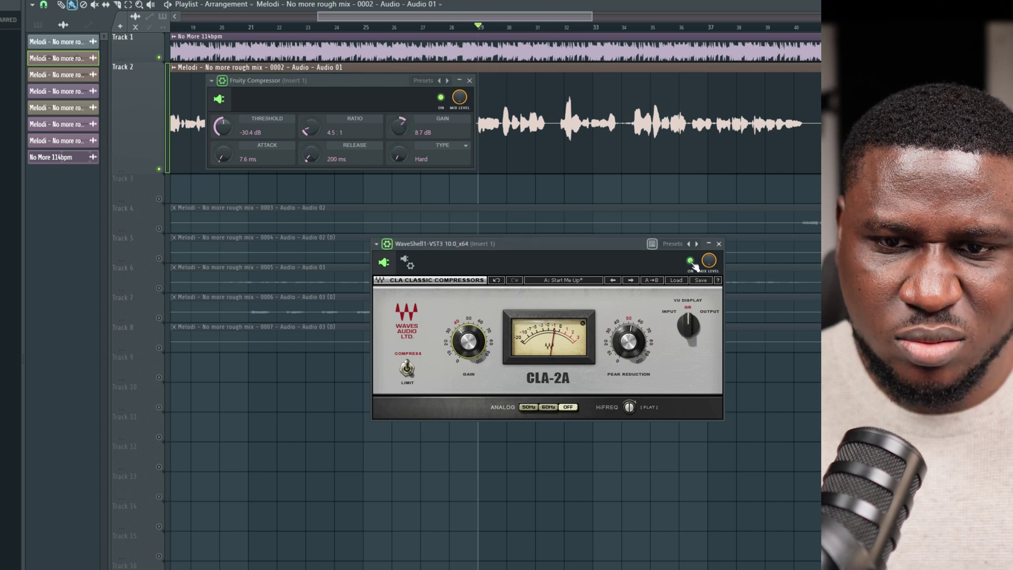
pyautogui.press('space')
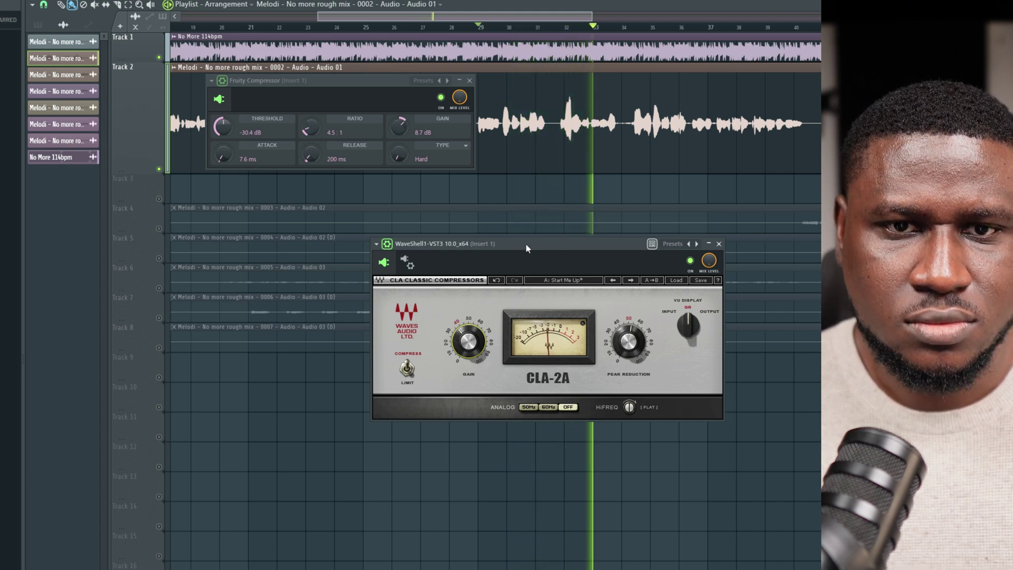
pyautogui.press('space')
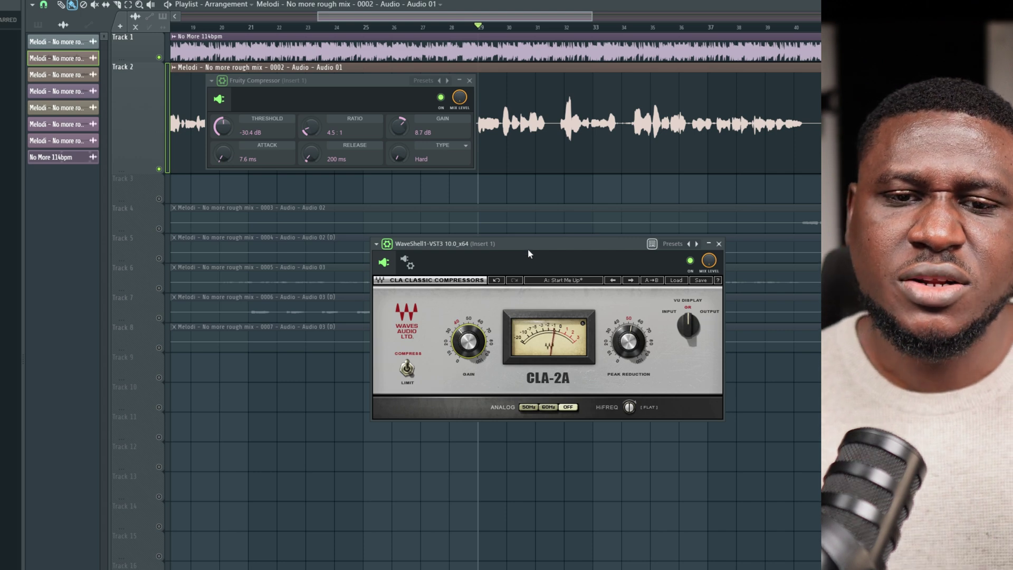
pyautogui.moveTo(527, 248); pyautogui.dragTo(486, 272)
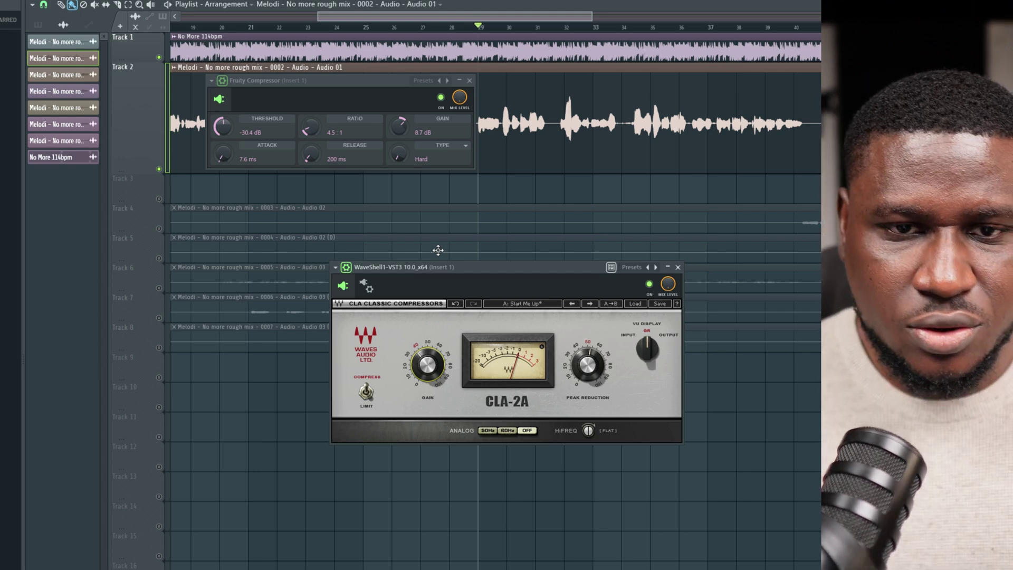
# Position the Fruity Compressor panel directly above the CLA-2A panel and return the playlist to the top
pyautogui.moveTo(391, 83); pyautogui.dragTo(514, 156)
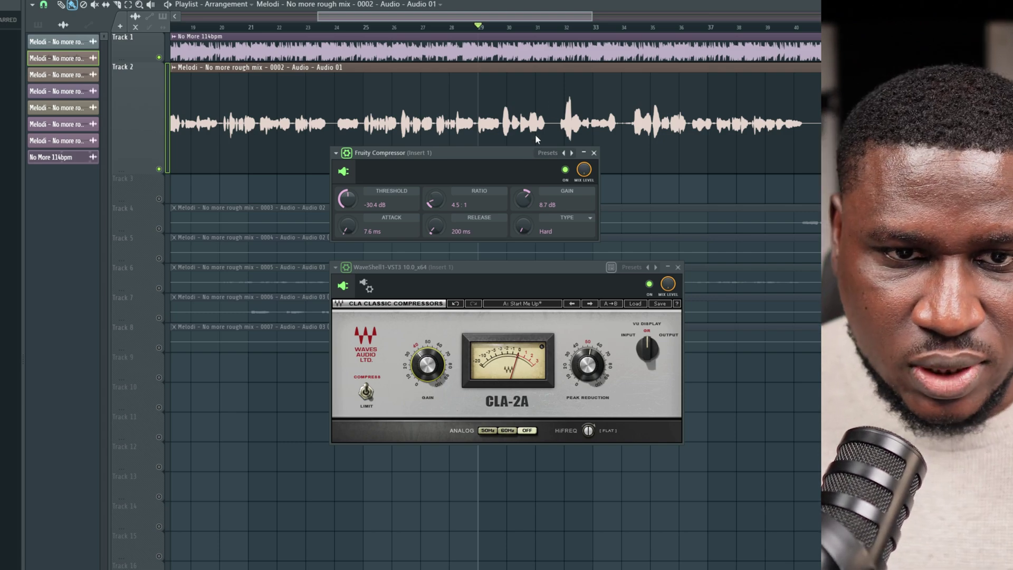
pyautogui.moveTo(425, 153); pyautogui.dragTo(478, 141)
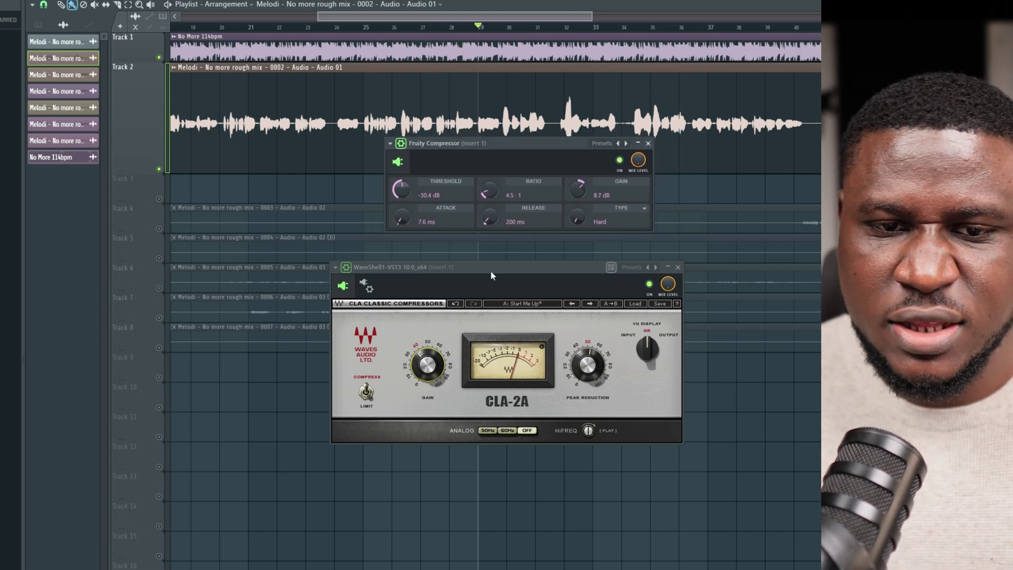
pyautogui.moveTo(491, 270); pyautogui.dragTo(517, 263)
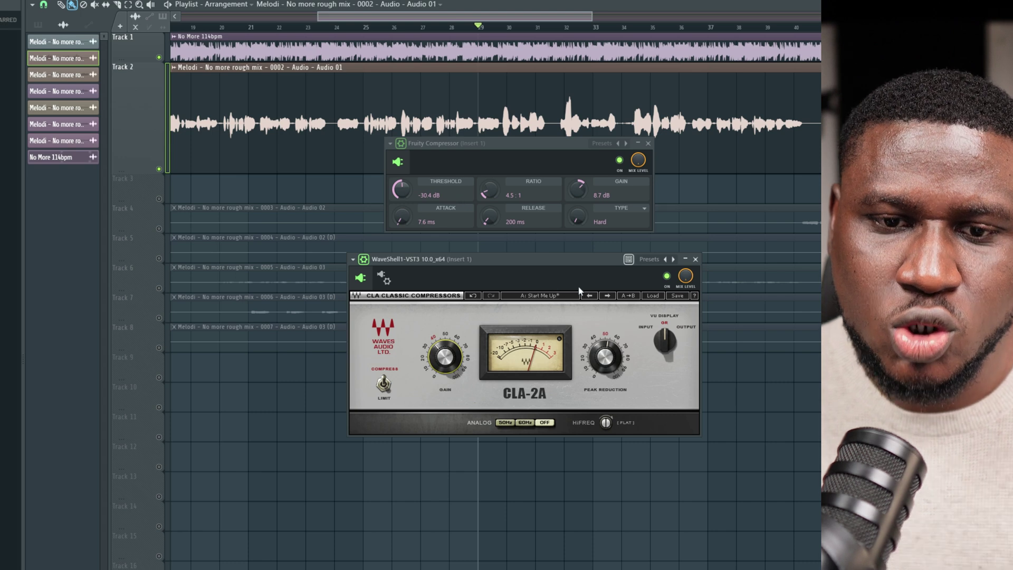
pyautogui.moveTo(546, 258)
pyautogui.mouseDown()
pyautogui.moveTo(559, 261)
pyautogui.moveTo(549, 255)
pyautogui.mouseUp()
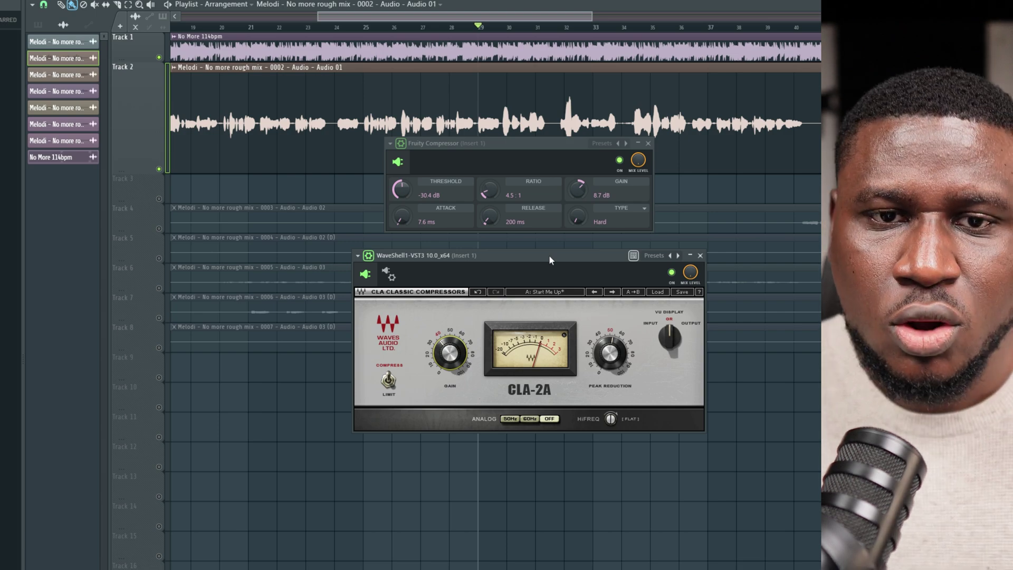
pyautogui.scroll(-2, 476, 115)
pyautogui.scroll(1, 475, 115)
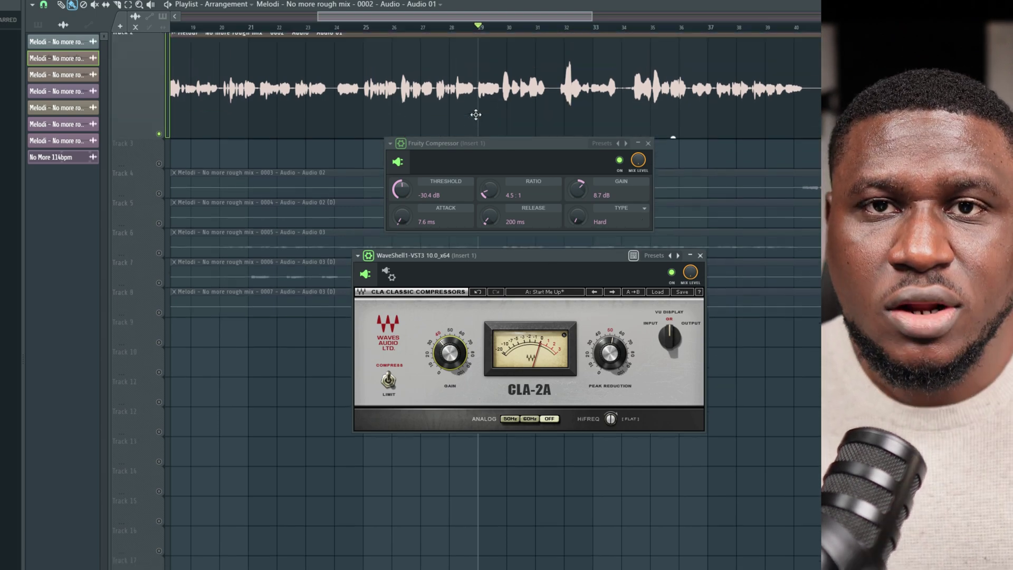
pyautogui.scroll(1, 475, 115)
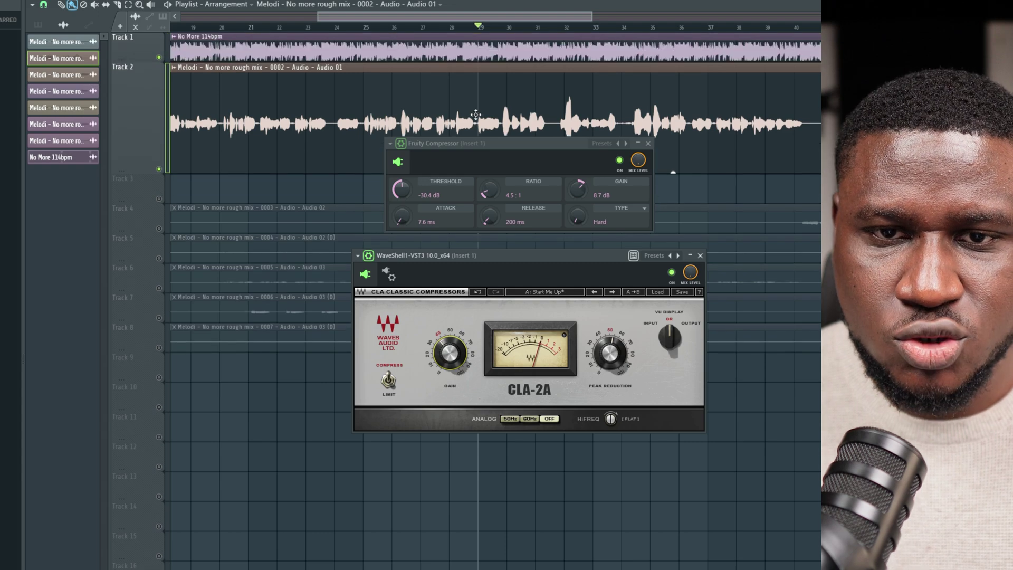